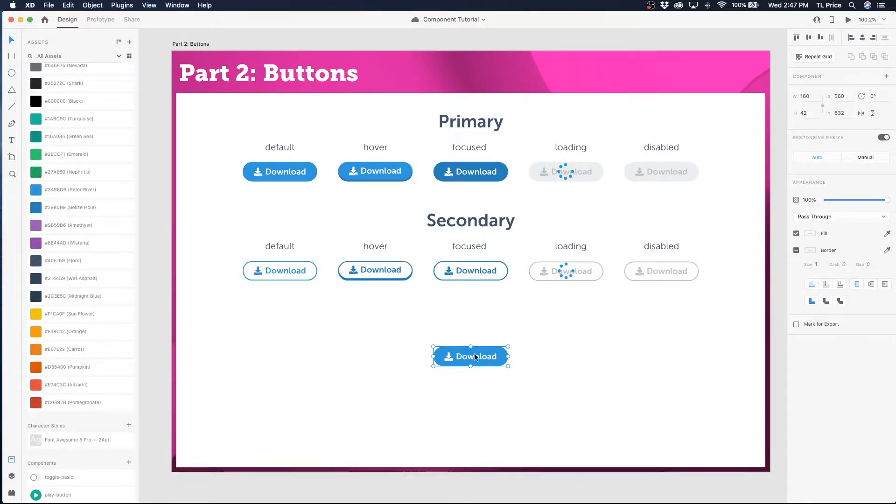
Step: Convert the Download button group below the Secondary row into a component
{"action": "right_click", "coordinate": [485, 359]}
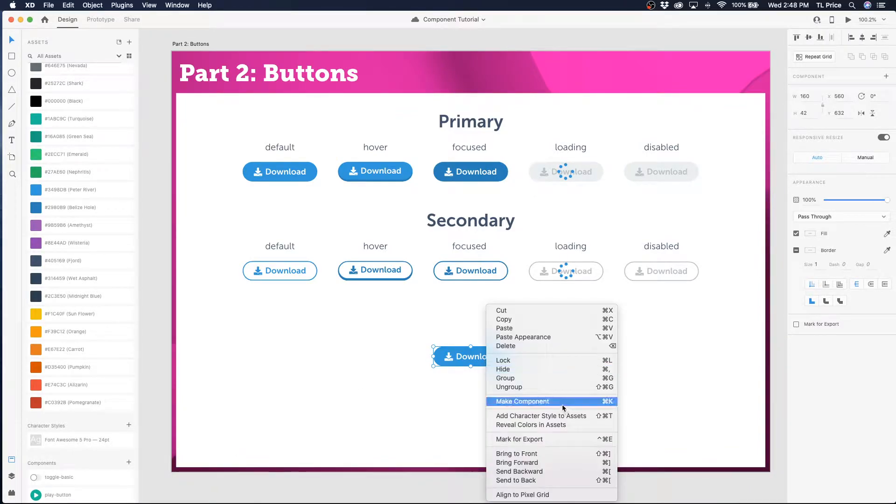
{"action": "left_click", "coordinate": [405, 398]}
{"action": "left_click", "coordinate": [129, 462]}
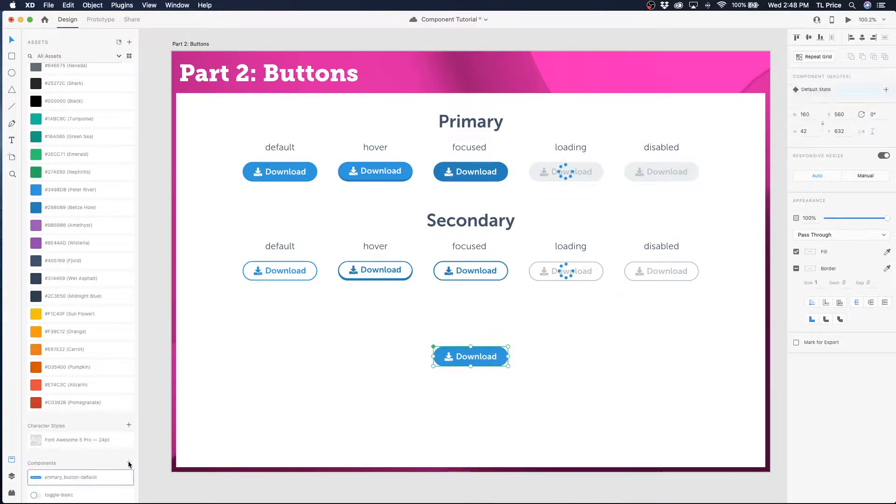
Step: Rename the new component to primary_button-download in the assets and save the document
{"action": "double_click", "coordinate": [49, 477]}
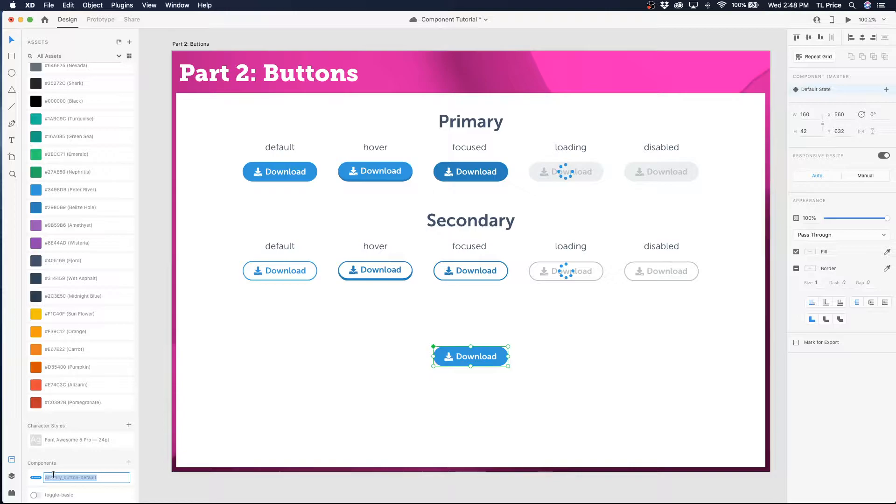
{"action": "left_click_drag", "start_coordinate": [82, 477], "coordinate": [134, 476]}
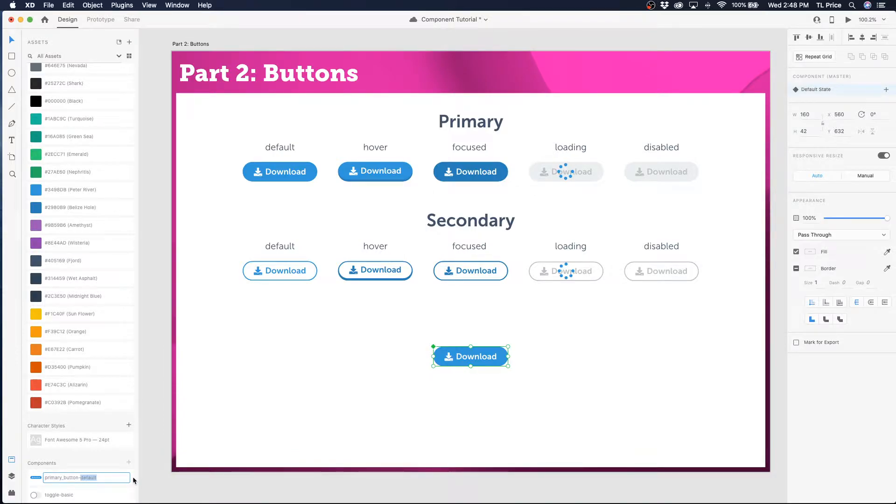
{"action": "type", "text": "ba"}
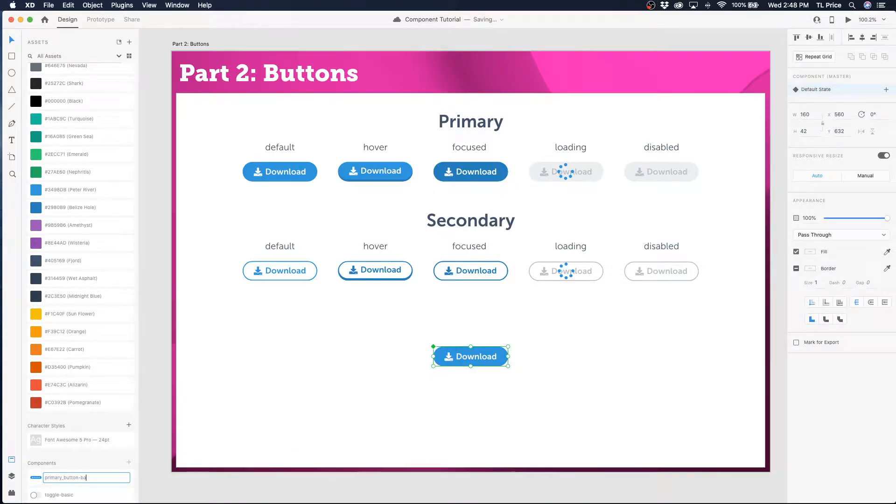
{"action": "type", "text": "sic"}
{"action": "key", "text": "BackSpace"}
{"action": "key", "text": "BackSpace"}
{"action": "key", "text": "BackSpace"}
{"action": "key", "text": "BackSpace"}
{"action": "key", "text": "BackSpace"}
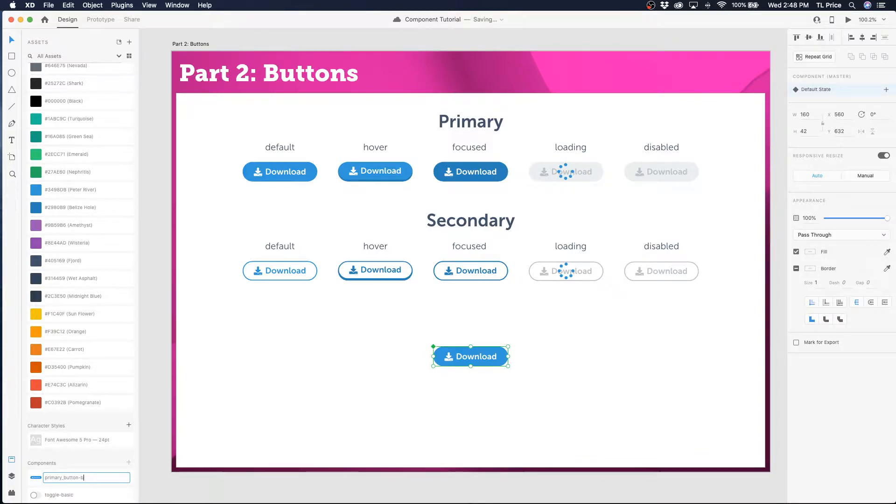
{"action": "type", "text": "down"}
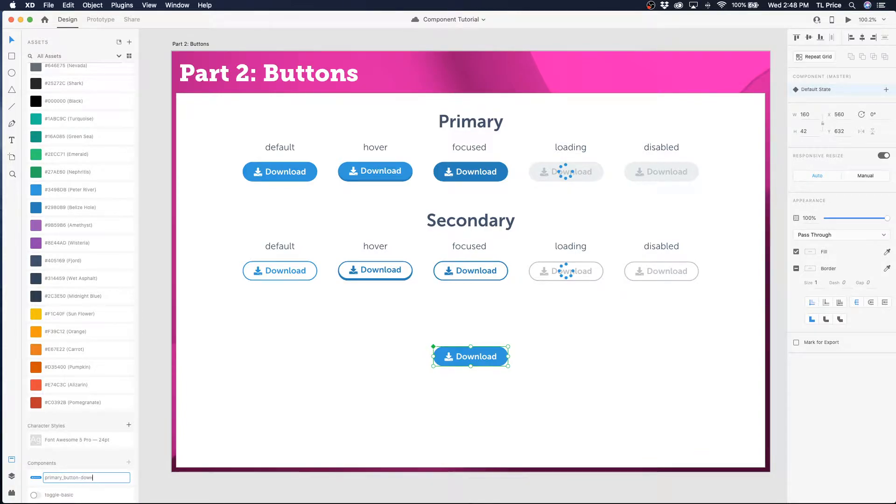
{"action": "type", "text": "load"}
{"action": "key", "text": "Return"}
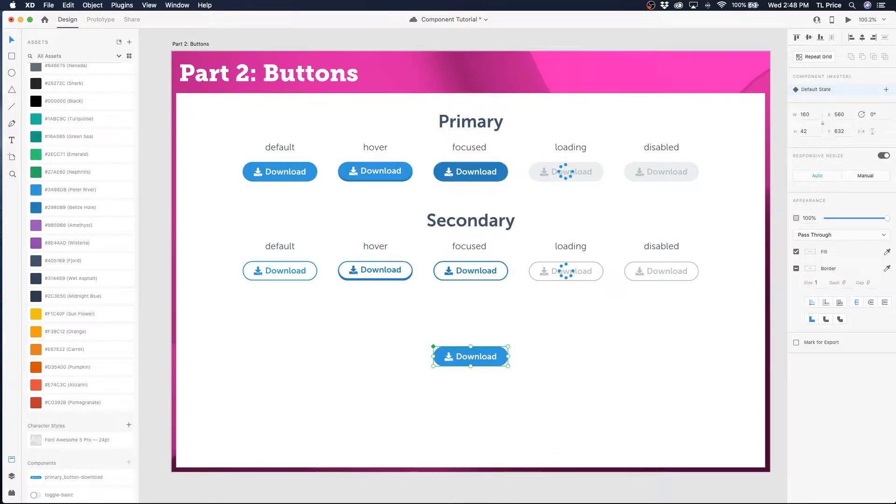
{"action": "key", "text": "super+s"}
Step: Add a Hover State to the primary_button-download component, keeping its suggested name
{"action": "left_click", "coordinate": [538, 407]}
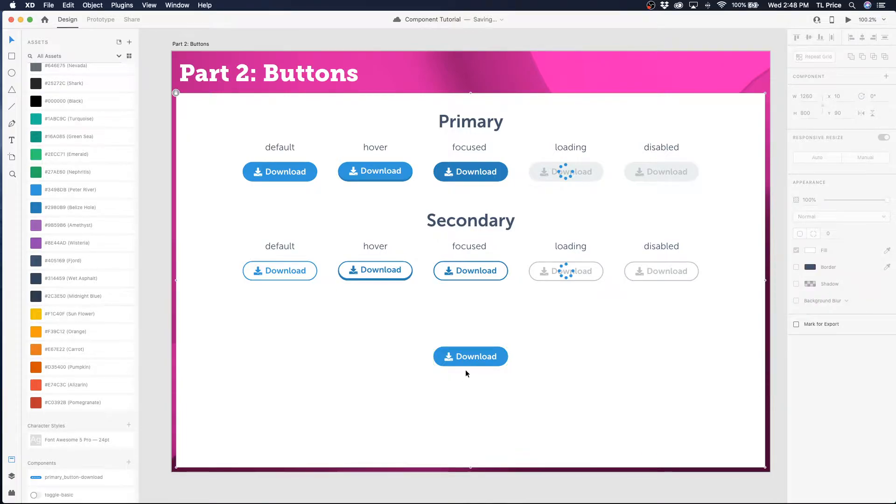
{"action": "left_click", "coordinate": [475, 351]}
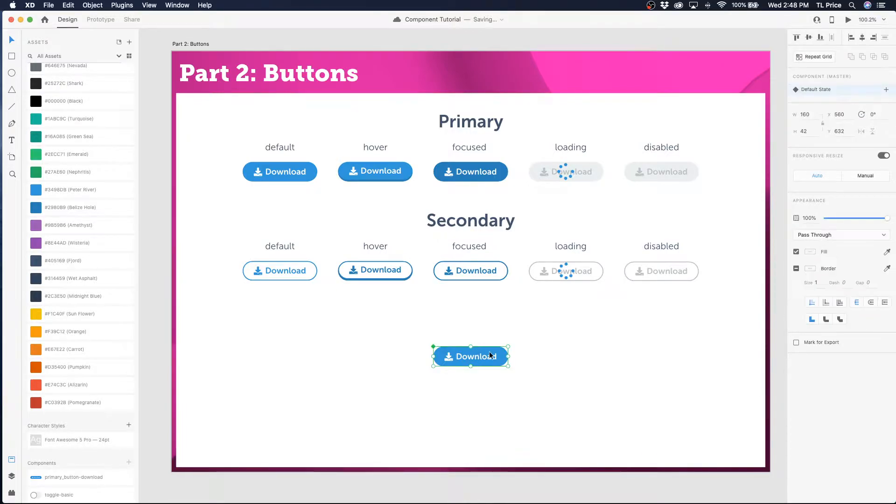
{"action": "left_click", "coordinate": [885, 90]}
{"action": "left_click", "coordinate": [847, 109]}
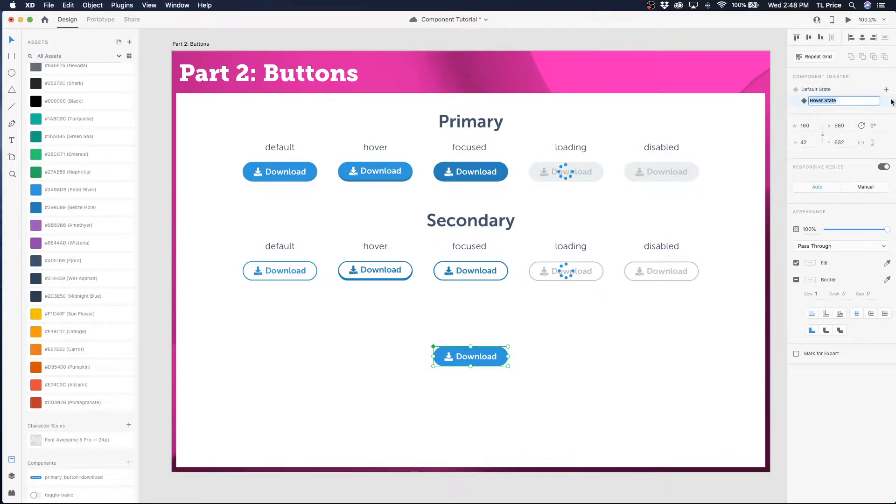
{"action": "left_click", "coordinate": [818, 90]}
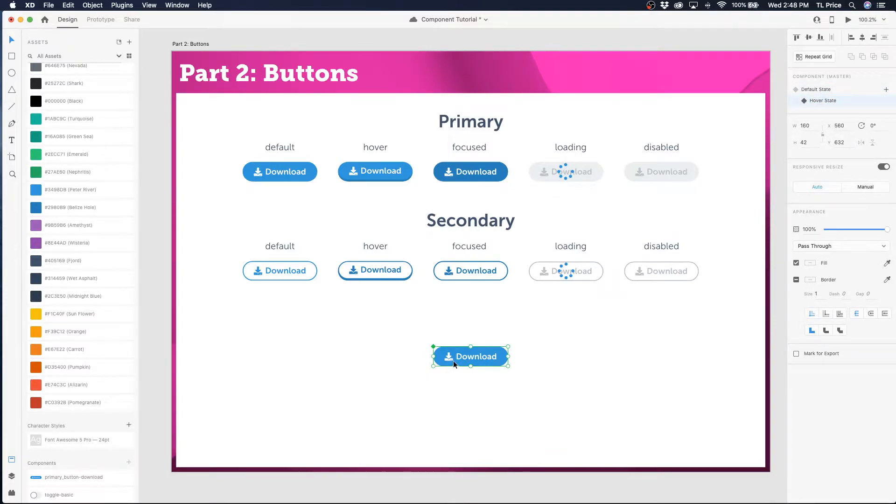
Step: In the Hover State, nudge the component's download-fill_normal layer up to Y 629
{"action": "left_click", "coordinate": [11, 475]}
{"action": "left_click", "coordinate": [24, 74]}
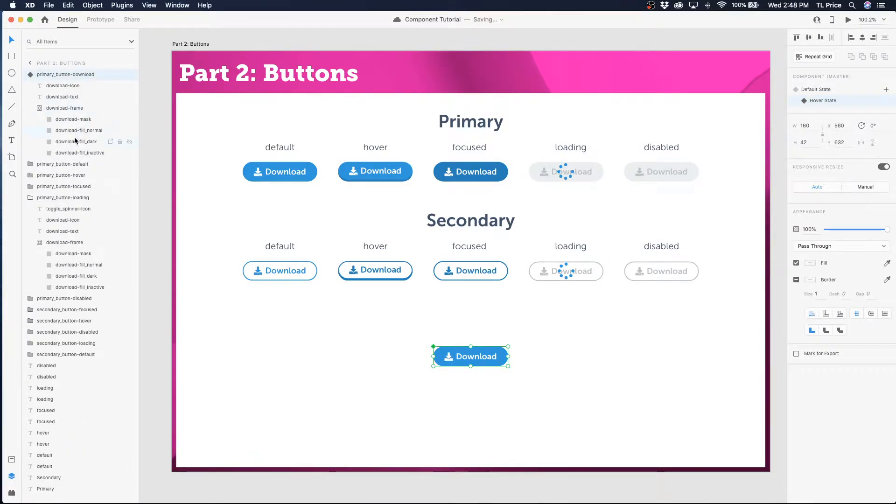
{"action": "left_click", "coordinate": [76, 131]}
{"action": "key", "text": "Up"}
{"action": "key", "text": "Up"}
{"action": "key", "text": "Up"}
{"action": "key", "text": "Up"}
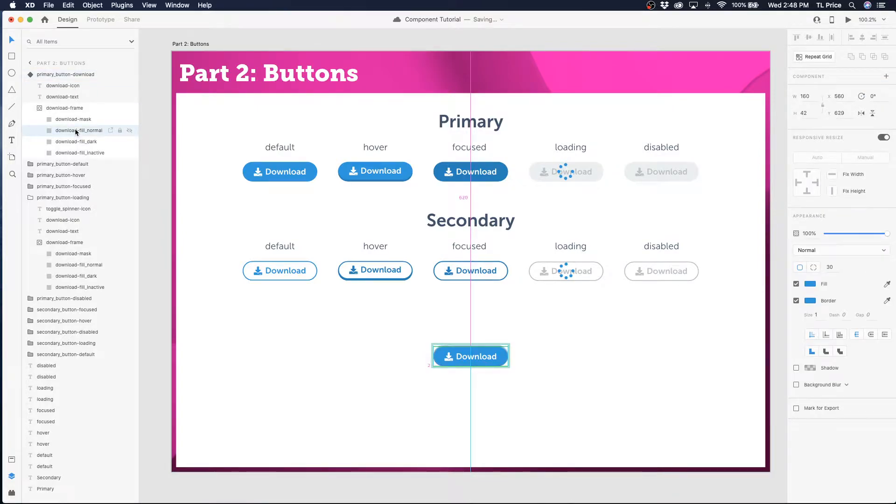
Step: Nudge the Hover State's download-icon and download-text layers up together to Y 640
{"action": "left_click", "coordinate": [57, 97]}
{"action": "left_click", "coordinate": [55, 84], "text": "shift"}
{"action": "key", "text": "Up"}
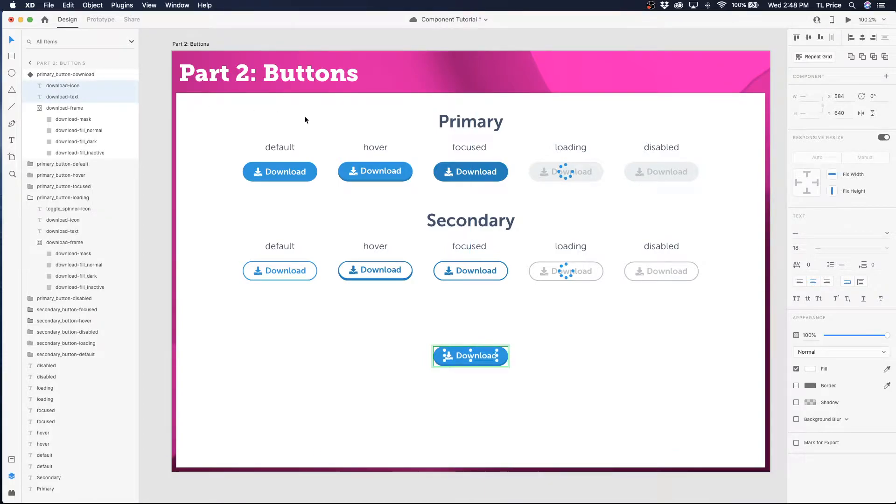
{"action": "left_click", "coordinate": [508, 337]}
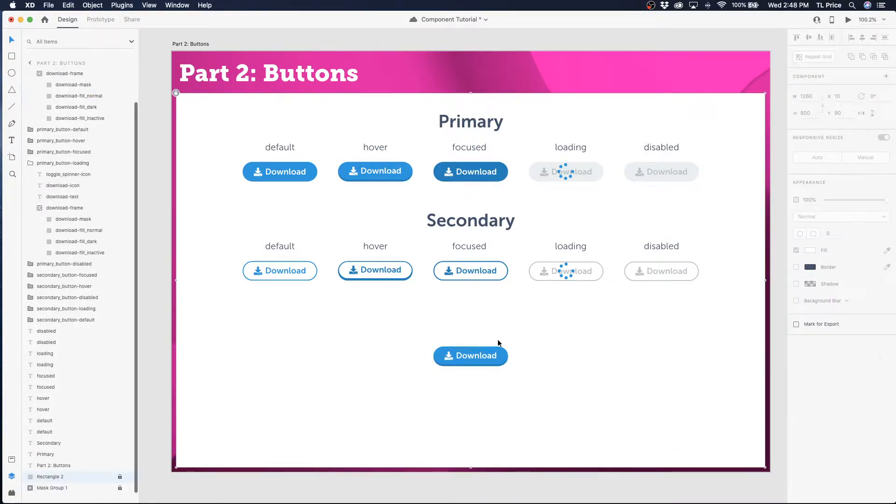
Step: Add a new state based on the Default State and name it "Focused State"
{"action": "left_click", "coordinate": [442, 360]}
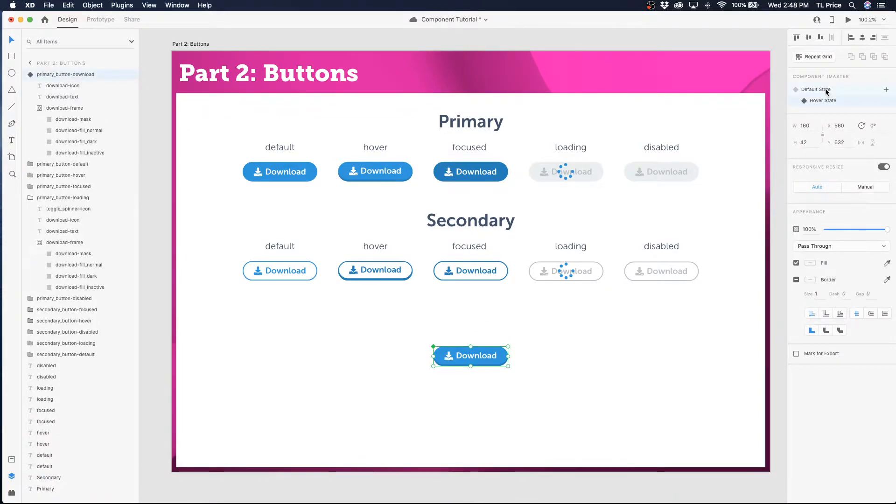
{"action": "left_click", "coordinate": [815, 89]}
{"action": "left_click", "coordinate": [886, 90]}
{"action": "type", "text": "Focused State"}
{"action": "key", "text": "Return"}
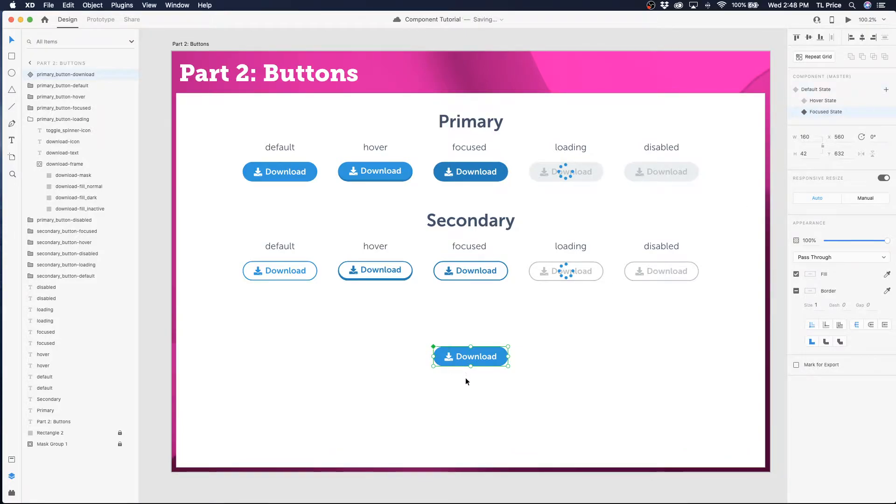
Step: In the Focused State, move download-fill_normal straight down out of its mask to Y 676, exposing the dark fill
{"action": "left_click", "coordinate": [448, 371]}
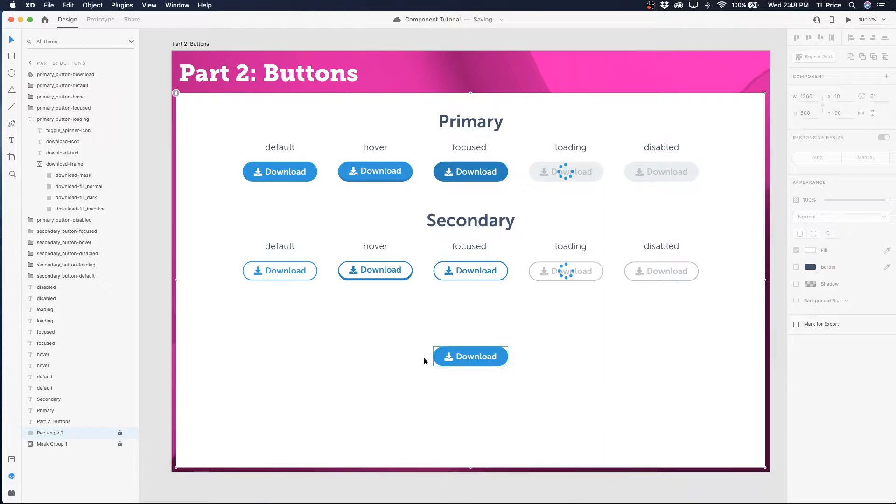
{"action": "left_click", "coordinate": [31, 75]}
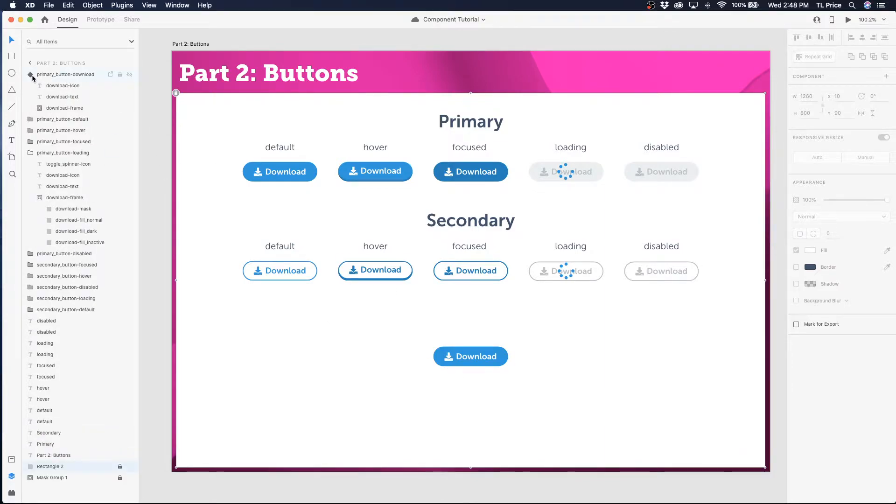
{"action": "left_click", "coordinate": [40, 108]}
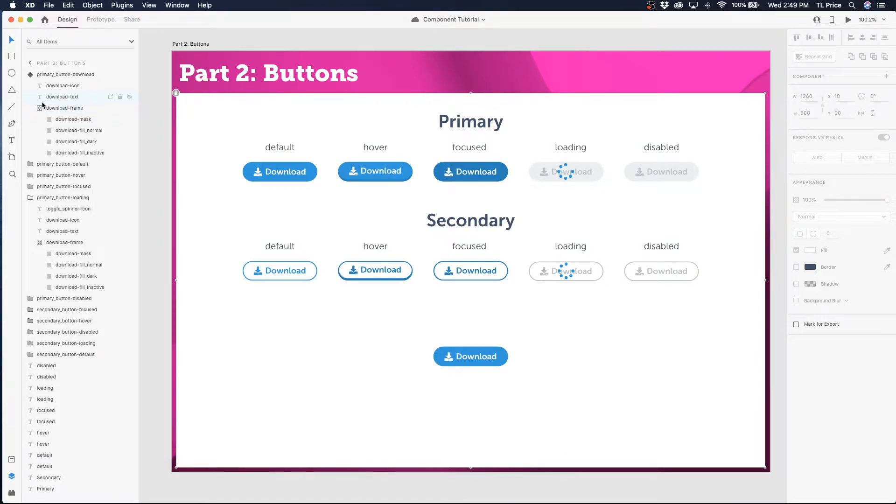
{"action": "left_click", "coordinate": [82, 131]}
{"action": "left_click_drag", "start_coordinate": [465, 363], "coordinate": [467, 383]}
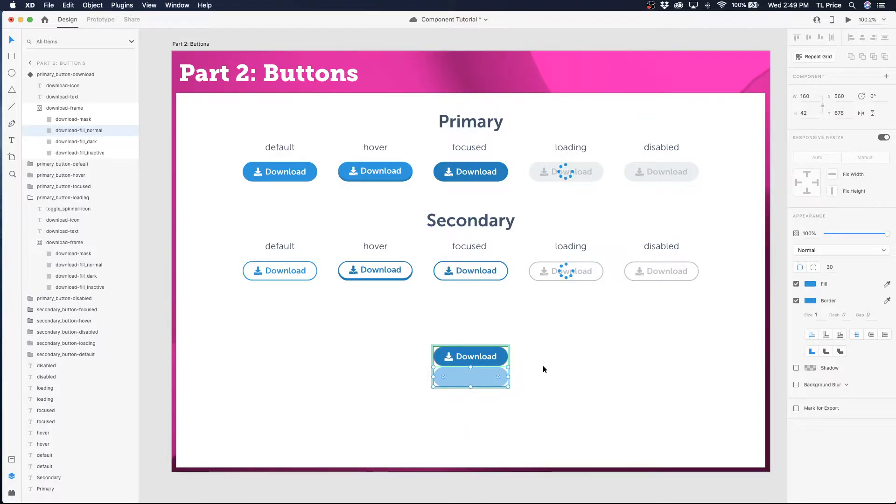
{"action": "left_click", "coordinate": [542, 366]}
Step: Add a fourth state to the primary_button-download component, based on its Default State
{"action": "left_click", "coordinate": [473, 361]}
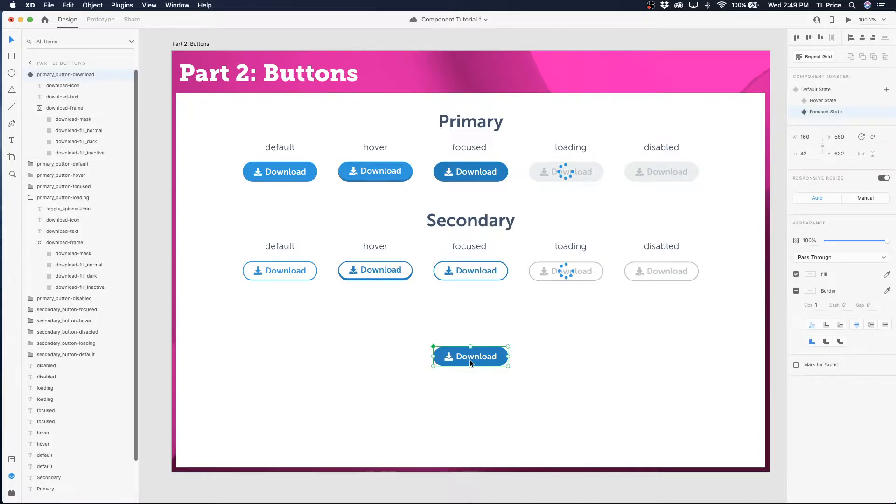
{"action": "left_click", "coordinate": [815, 90]}
{"action": "left_click", "coordinate": [886, 90]}
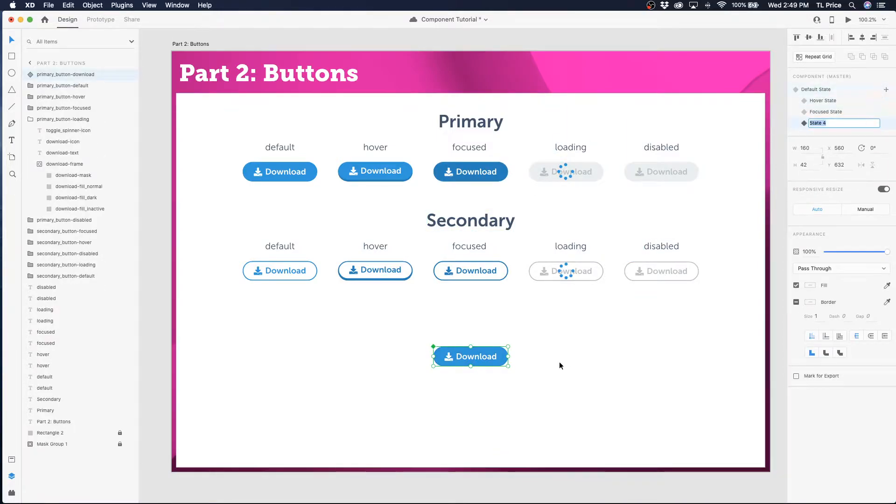
{"action": "left_click", "coordinate": [437, 371]}
{"action": "left_click", "coordinate": [462, 356]}
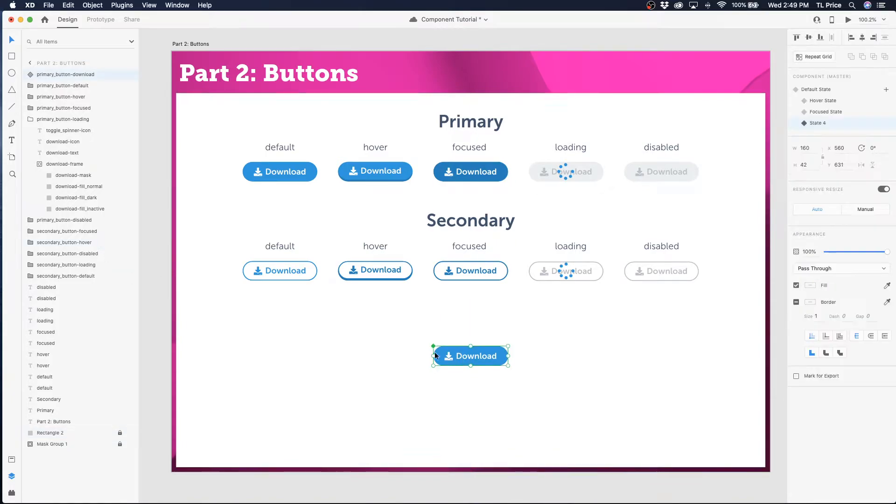
Step: Hide the download-fill_dark and download-fill_normal layers in the new fourth state, leaving the inactive fill
{"action": "left_click", "coordinate": [29, 75]}
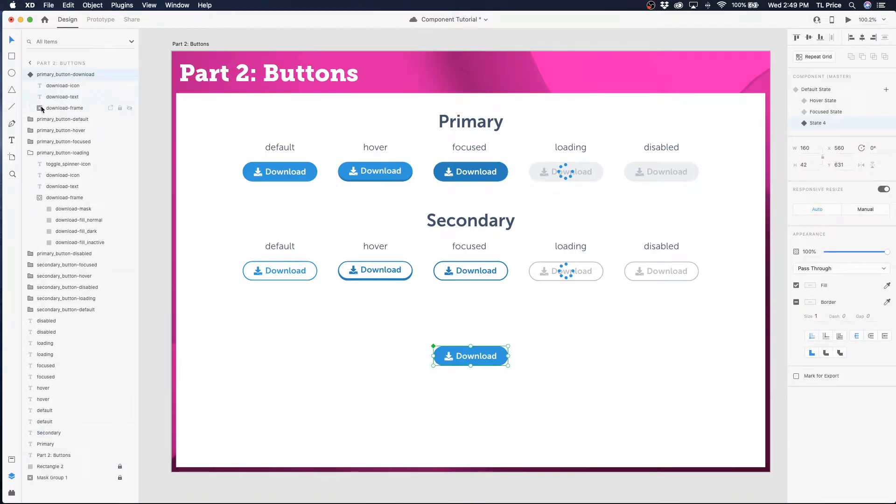
{"action": "left_click", "coordinate": [70, 143]}
{"action": "left_click", "coordinate": [129, 141]}
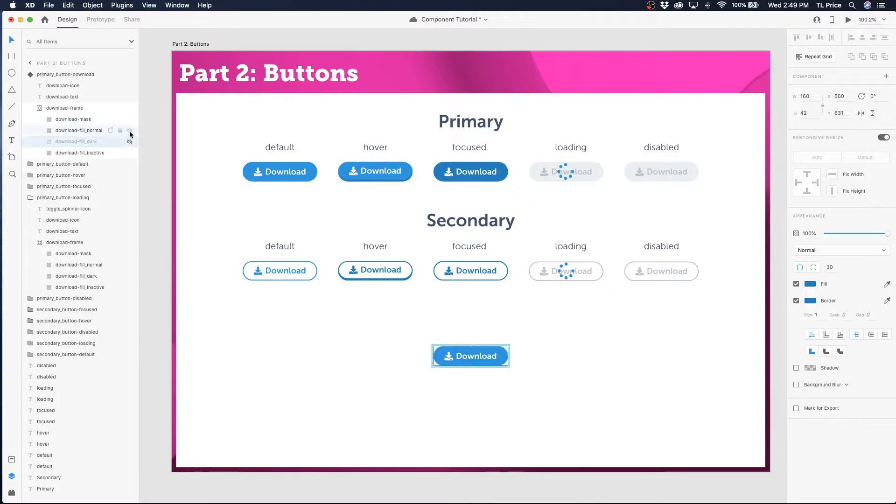
{"action": "left_click", "coordinate": [129, 131]}
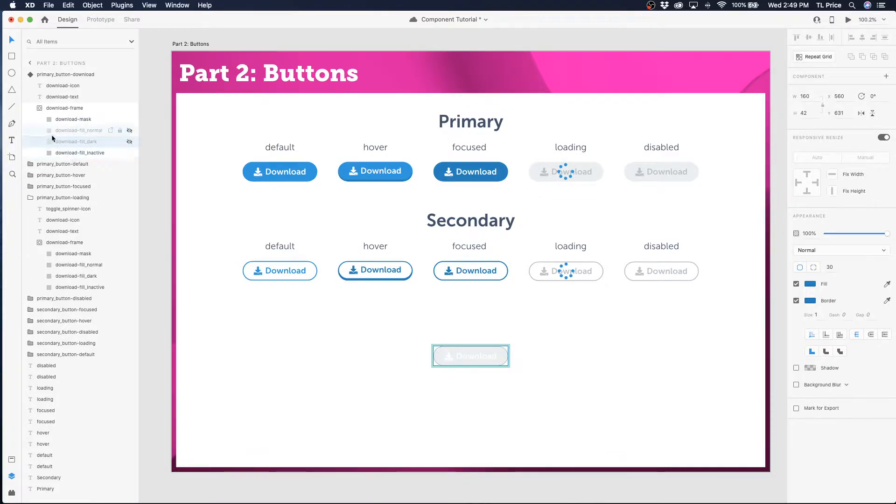
Step: Recolor the fourth state's download icon and text with a grey swatch as their fill
{"action": "left_click", "coordinate": [464, 357]}
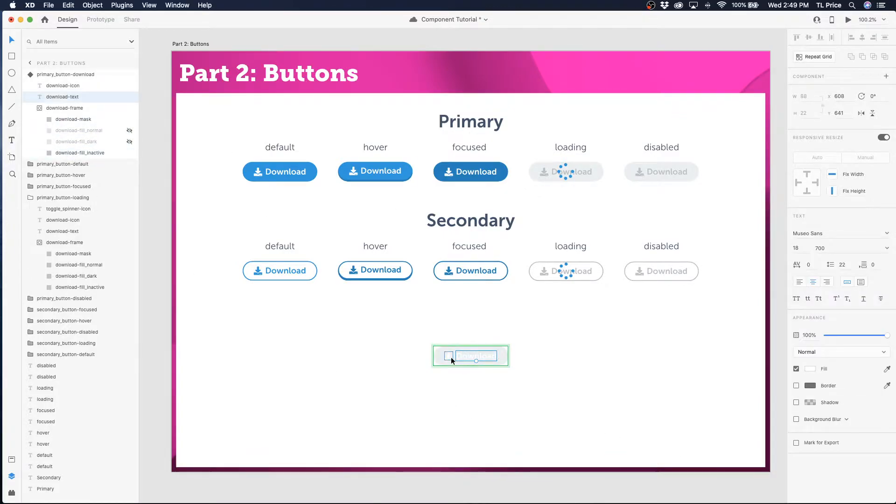
{"action": "left_click", "coordinate": [450, 359], "text": "shift"}
{"action": "left_click", "coordinate": [810, 369]}
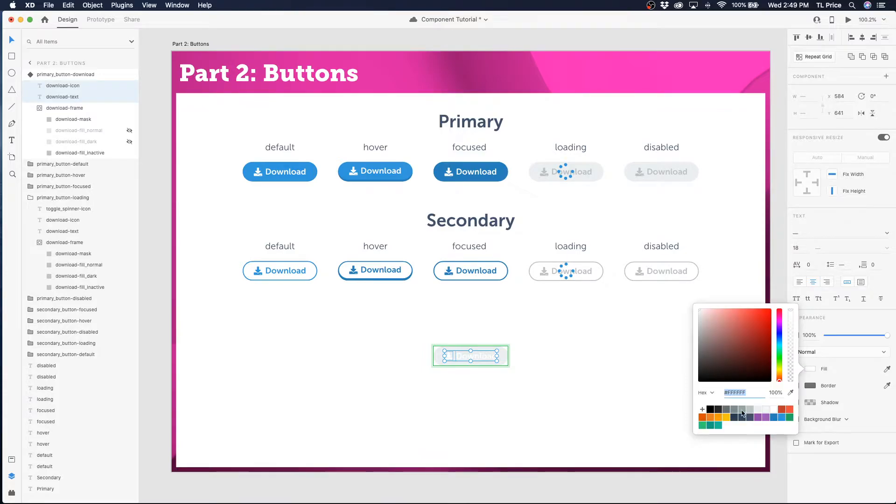
{"action": "left_click", "coordinate": [742, 411]}
{"action": "left_click", "coordinate": [560, 402]}
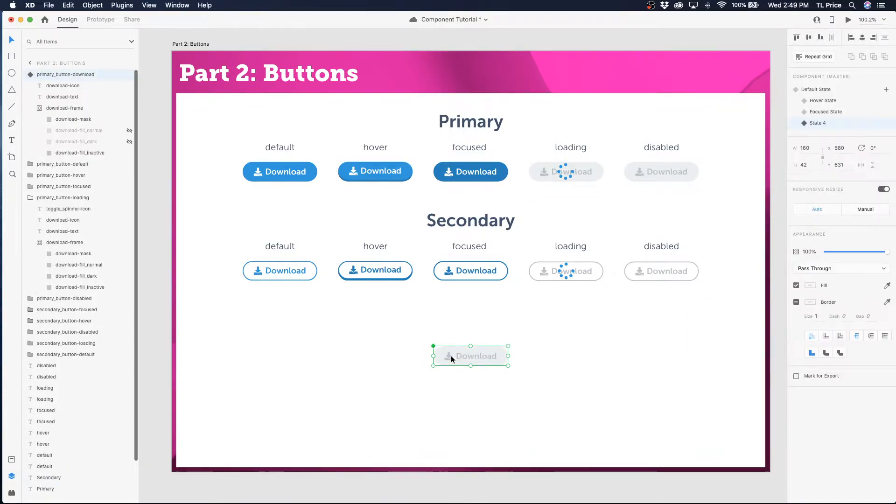
Step: Copy the spinner icon from the primary loading button into the fourth state and center it over the button at Y 633
{"action": "double_click", "coordinate": [567, 176]}
{"action": "key", "text": "super+c"}
{"action": "left_click", "coordinate": [508, 393]}
{"action": "key", "text": "super+v"}
{"action": "left_click_drag", "start_coordinate": [568, 172], "coordinate": [473, 362]}
{"action": "key", "text": "Up"}
{"action": "key", "text": "Up"}
{"action": "key", "text": "Delete"}
{"action": "left_click", "coordinate": [483, 359]}
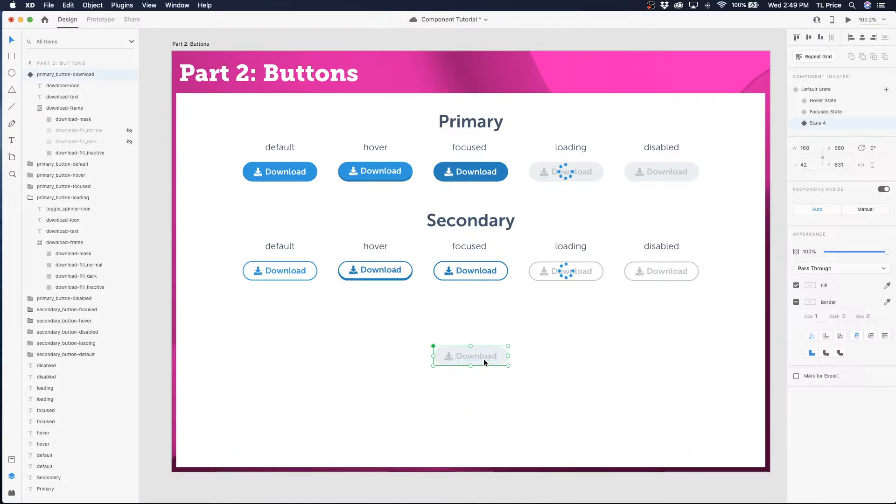
{"action": "key", "text": "super+z"}
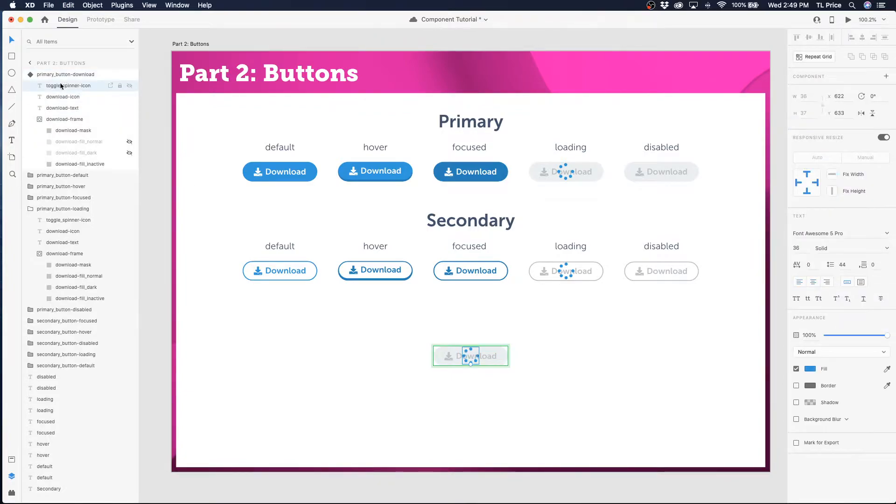
Step: Rename the component's fourth state to "Loading State"
{"action": "left_click", "coordinate": [592, 371]}
{"action": "left_click", "coordinate": [491, 350]}
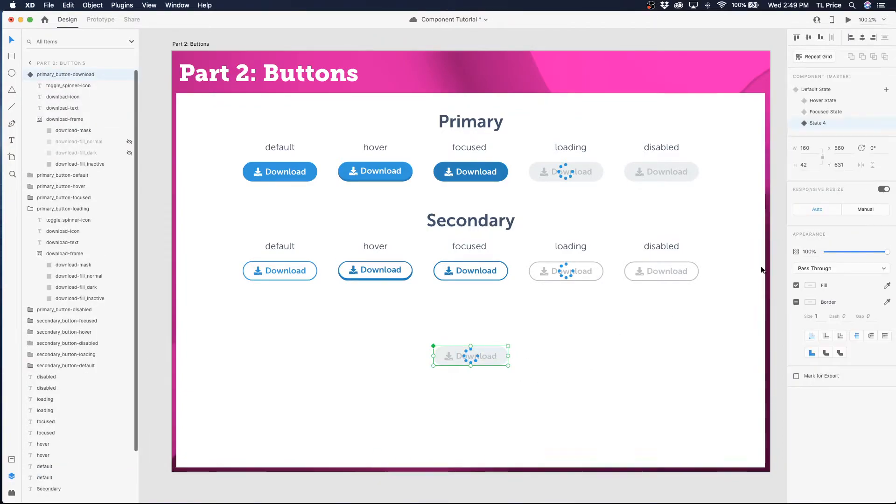
{"action": "double_click", "coordinate": [818, 123]}
{"action": "type", "text": "Loading State"}
{"action": "key", "text": "Return"}
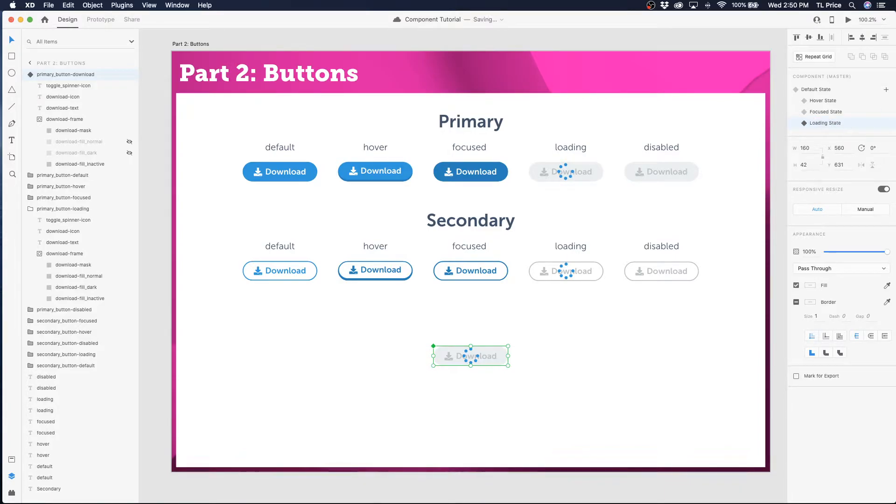
Step: Add another state to the primary Download button component and name it "Disabled State"
{"action": "left_click", "coordinate": [886, 89]}
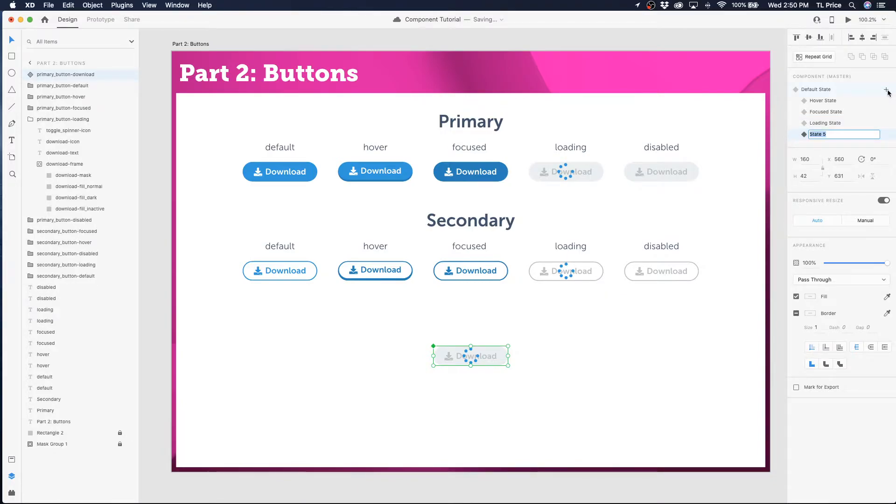
{"action": "type", "text": "Disab"}
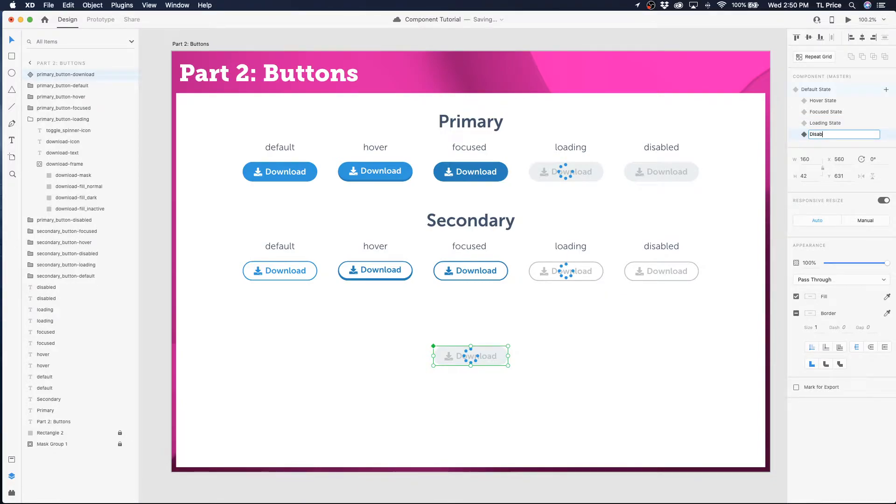
{"action": "type", "text": "led State"}
{"action": "key", "text": "Return"}
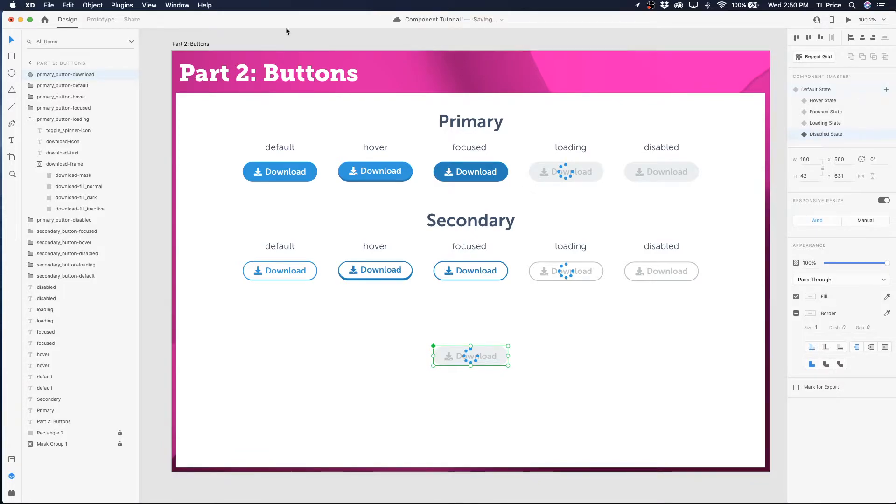
Step: Delete the toggle_spinner-icon layer from the component's Disabled State
{"action": "left_click", "coordinate": [31, 74]}
{"action": "left_click", "coordinate": [60, 86]}
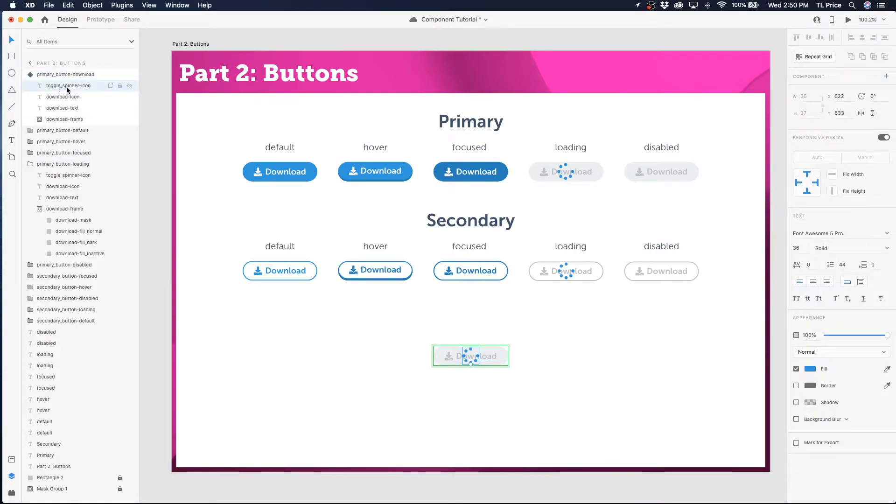
{"action": "key", "text": "Delete"}
{"action": "left_click", "coordinate": [477, 363]}
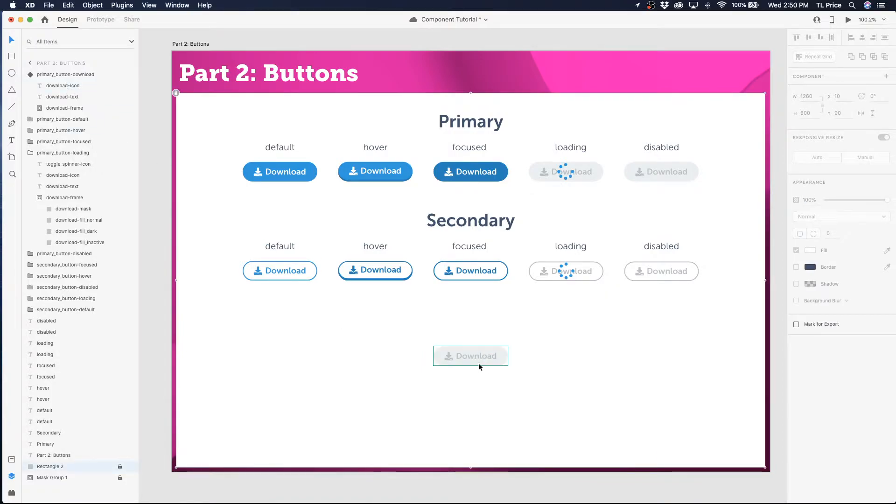
Step: Review the component's Default, Focused, Loading and Disabled states on the artboard and return to the Default State
{"action": "left_click", "coordinate": [826, 90]}
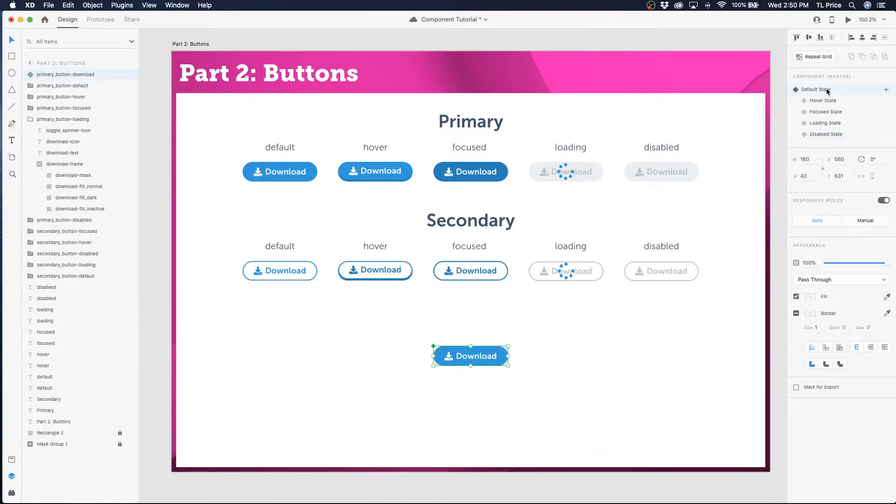
{"action": "left_click", "coordinate": [836, 112]}
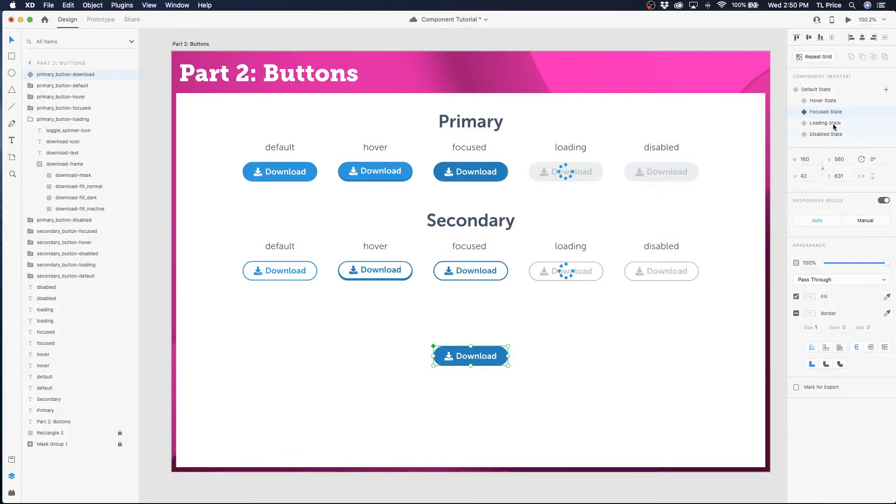
{"action": "left_click", "coordinate": [833, 124]}
{"action": "left_click", "coordinate": [829, 136]}
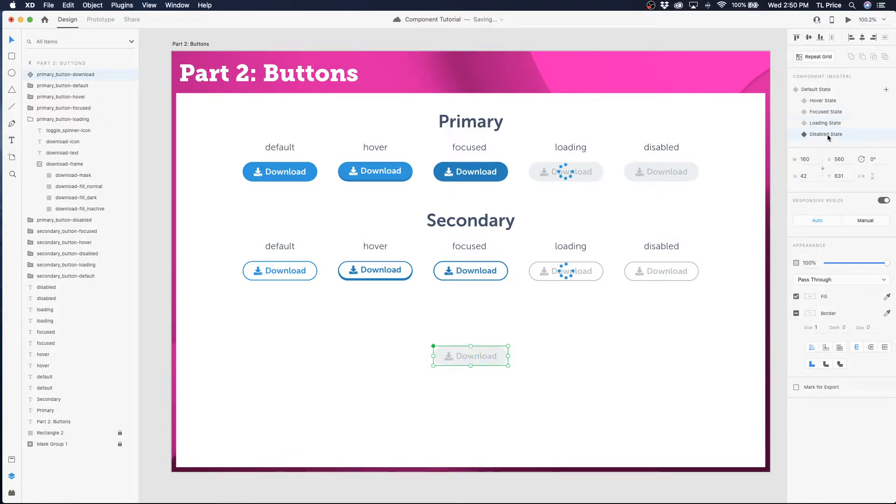
{"action": "left_click", "coordinate": [820, 92]}
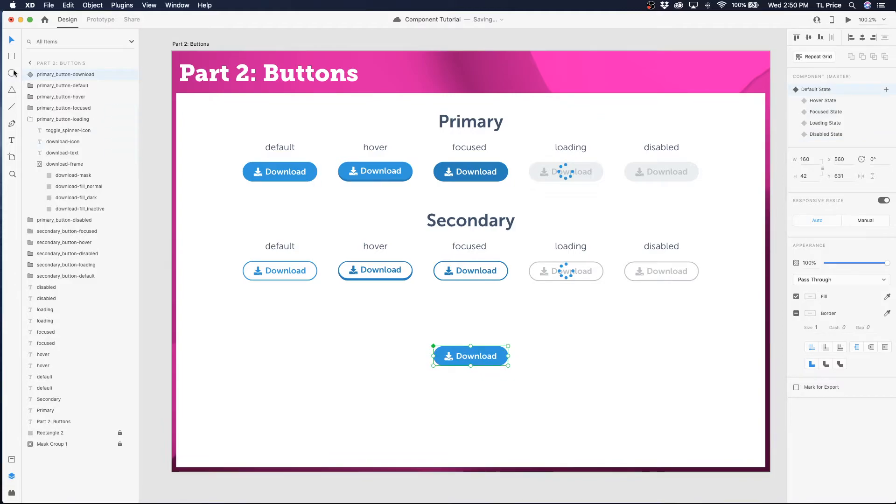
Step: Switch to prototyping, compare the interactions of the component's Default and Hover states, and save the document
{"action": "left_click", "coordinate": [103, 21]}
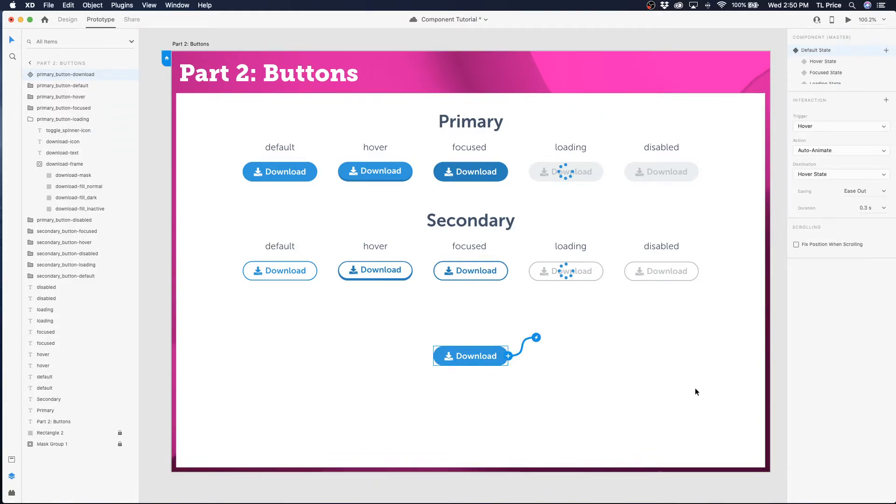
{"action": "left_click", "coordinate": [576, 431]}
{"action": "left_click", "coordinate": [444, 365]}
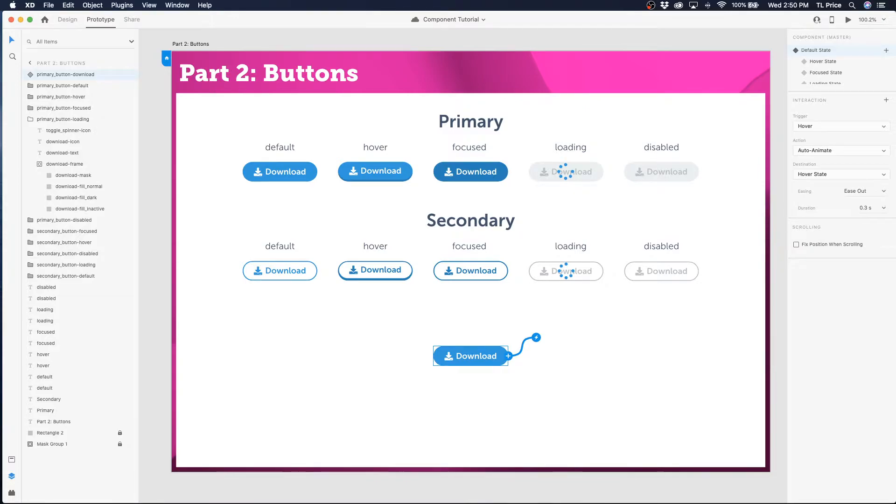
{"action": "left_click", "coordinate": [819, 61]}
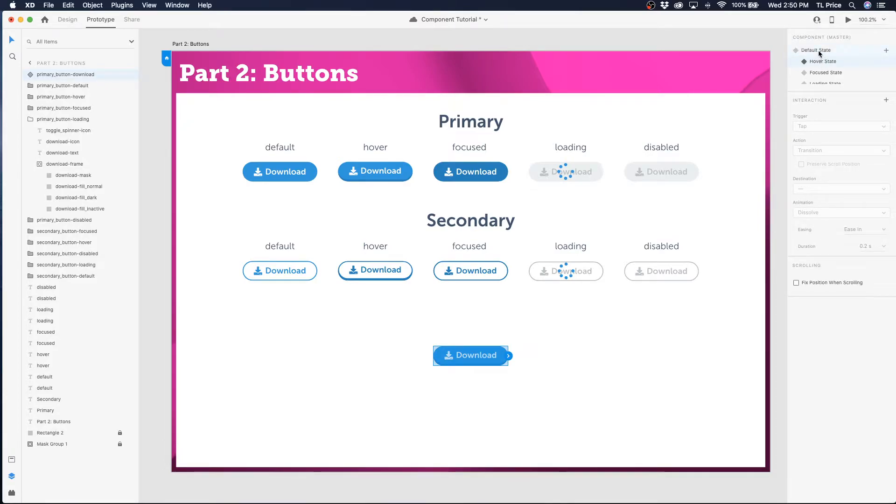
{"action": "left_click", "coordinate": [818, 55]}
{"action": "left_click", "coordinate": [821, 62]}
{"action": "left_click", "coordinate": [818, 52]}
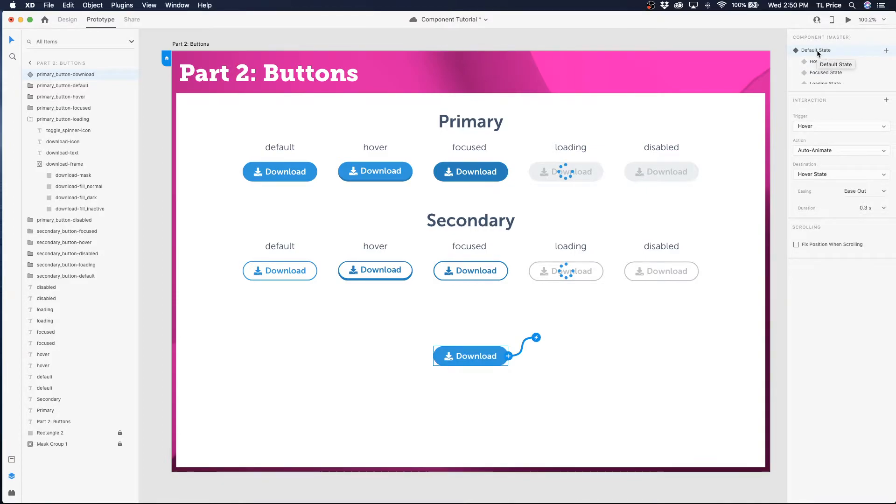
{"action": "key", "text": "super+s"}
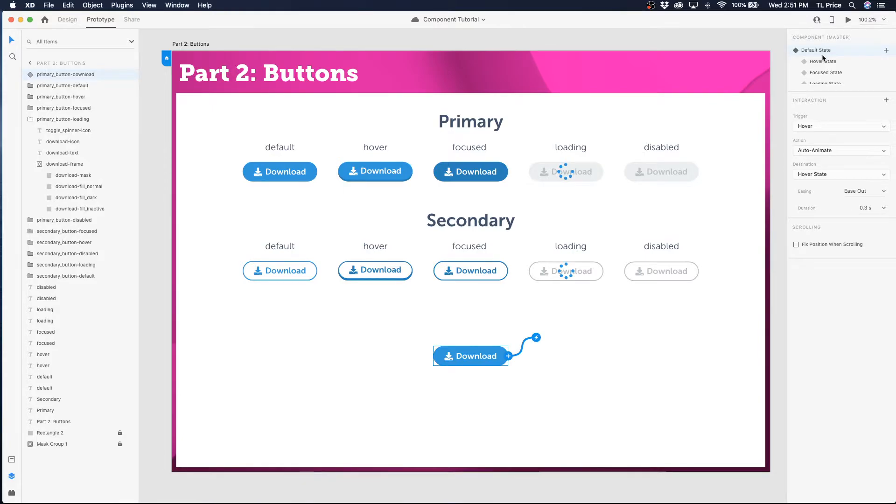
{"action": "left_click", "coordinate": [813, 124]}
{"action": "left_click", "coordinate": [812, 119]}
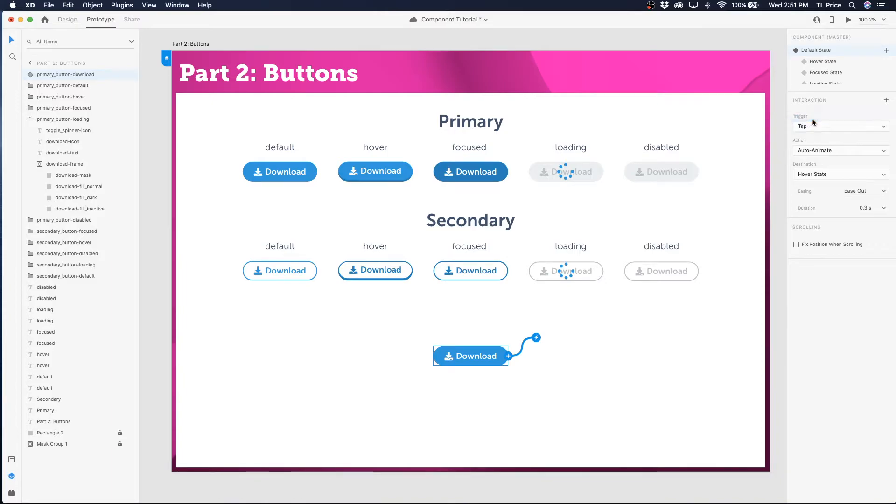
{"action": "left_click", "coordinate": [811, 123]}
{"action": "left_click", "coordinate": [808, 136]}
{"action": "left_click", "coordinate": [821, 126]}
{"action": "left_click", "coordinate": [798, 137]}
Step: Add a Tap interaction to the Default State that auto-animates to the Focused State over 0.5 s
{"action": "left_click", "coordinate": [806, 130]}
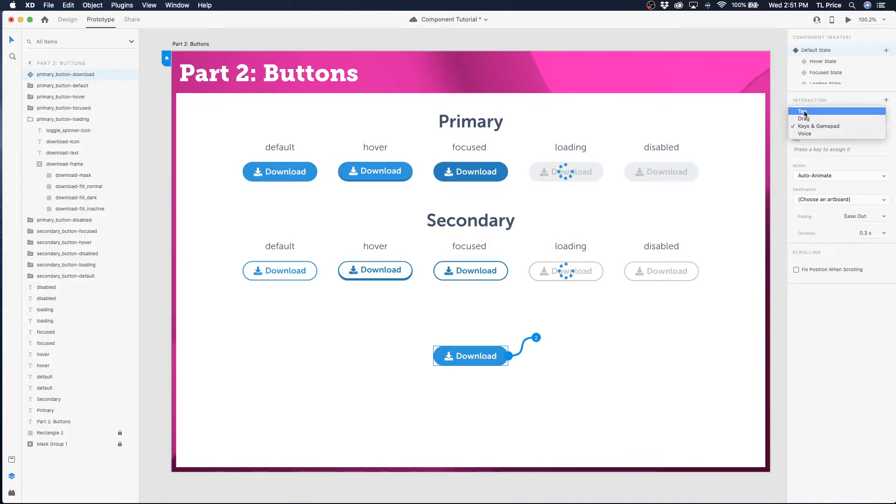
{"action": "left_click", "coordinate": [803, 112]}
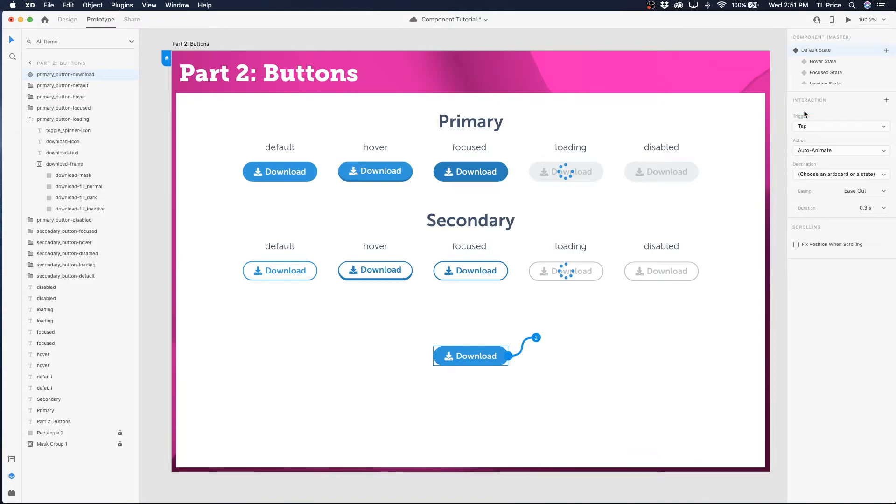
{"action": "left_click", "coordinate": [829, 153]}
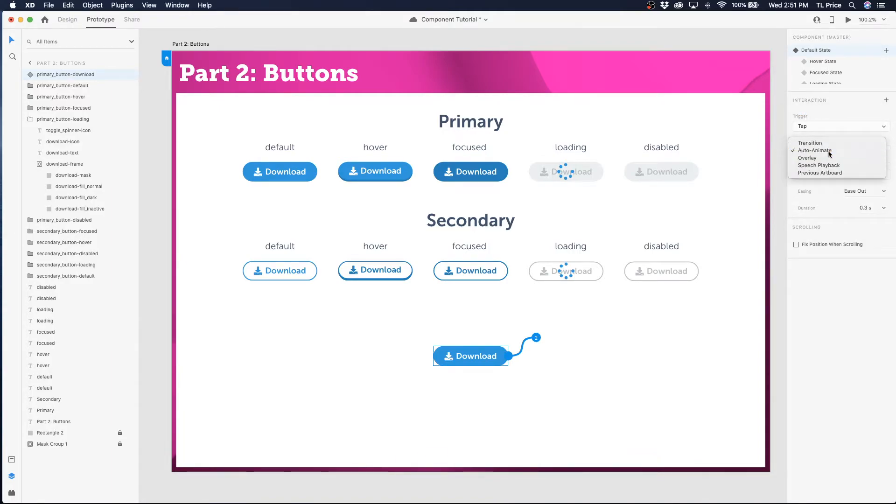
{"action": "left_click", "coordinate": [829, 153]}
{"action": "left_click", "coordinate": [823, 174]}
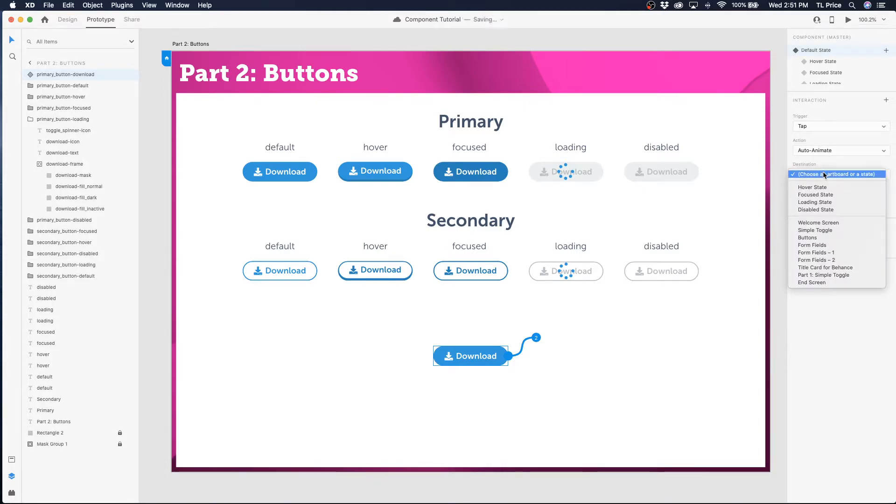
{"action": "left_click", "coordinate": [820, 196]}
{"action": "left_click", "coordinate": [860, 237]}
{"action": "type", "text": "0.5"}
{"action": "key", "text": "Return"}
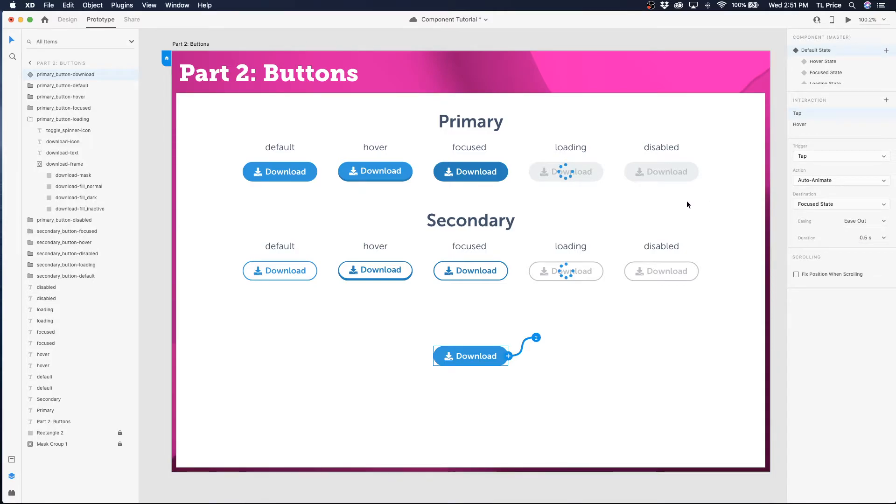
Step: Preview the prototype, test tapping the new Download button from its default state, and close the preview
{"action": "left_click", "coordinate": [408, 396]}
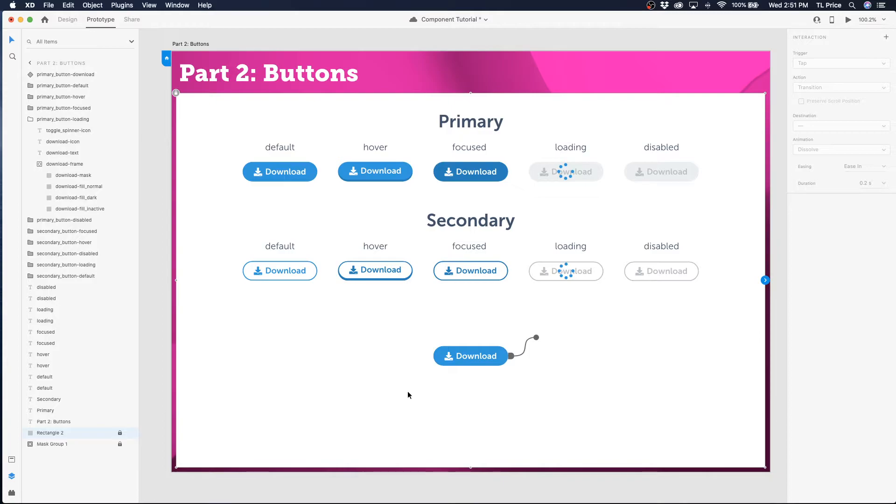
{"action": "left_click", "coordinate": [490, 350]}
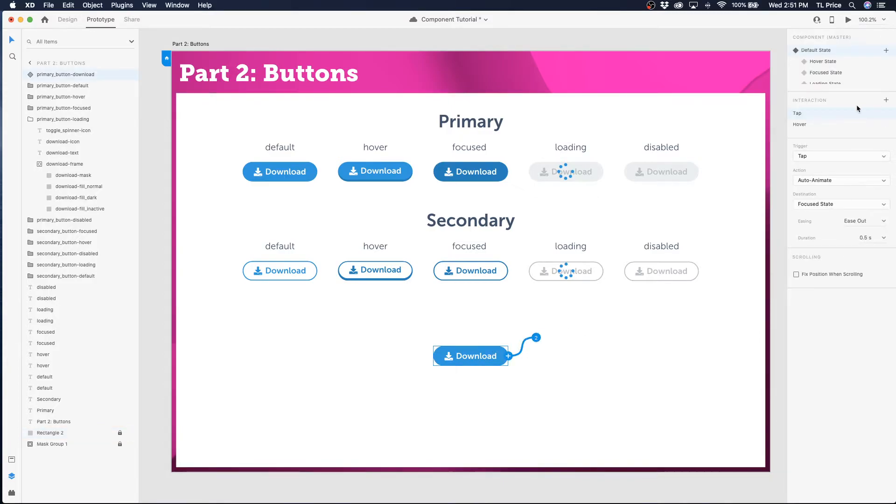
{"action": "left_click", "coordinate": [848, 21]}
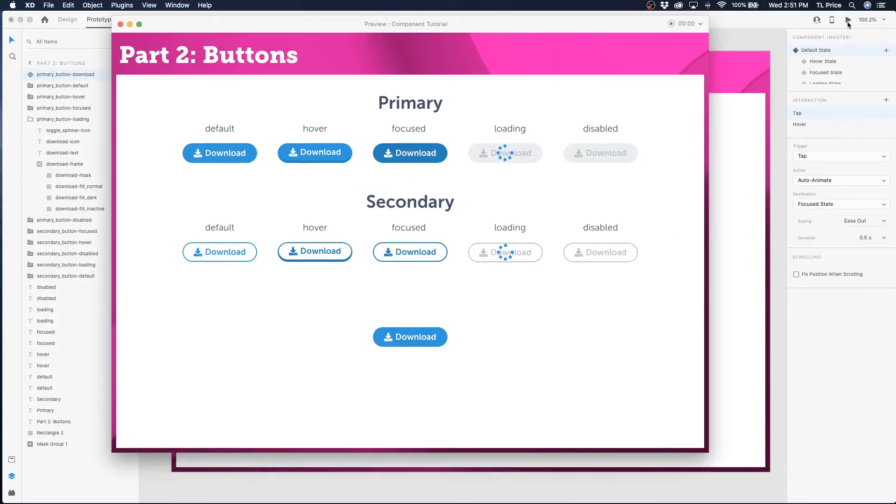
{"action": "left_click", "coordinate": [413, 337]}
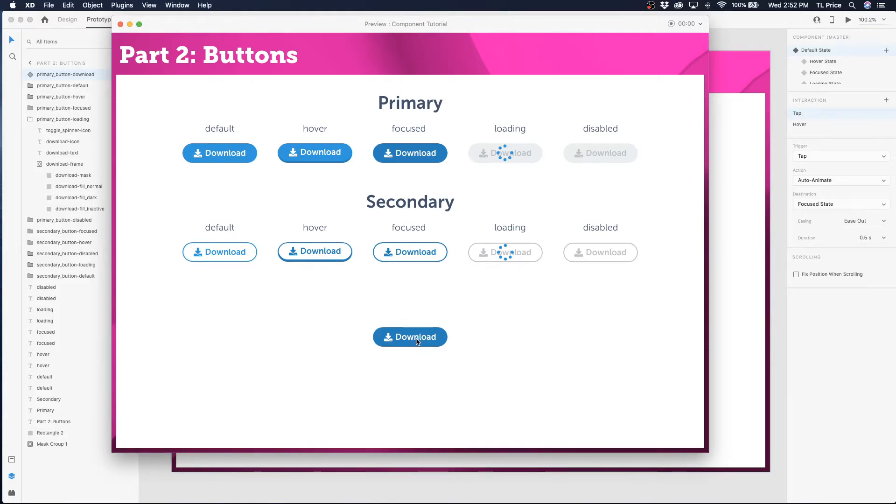
{"action": "left_click", "coordinate": [120, 24]}
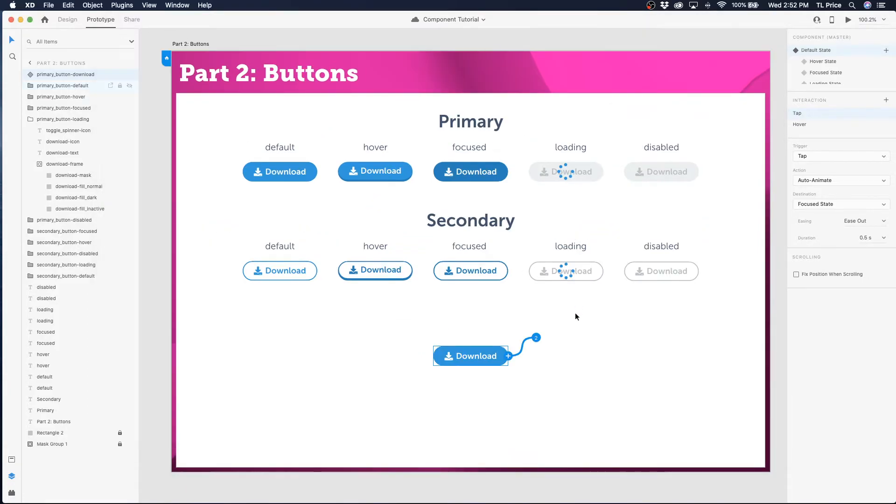
Step: Add a Tap interaction to the Focused State that auto-animates back to the Default State
{"action": "left_click", "coordinate": [821, 73]}
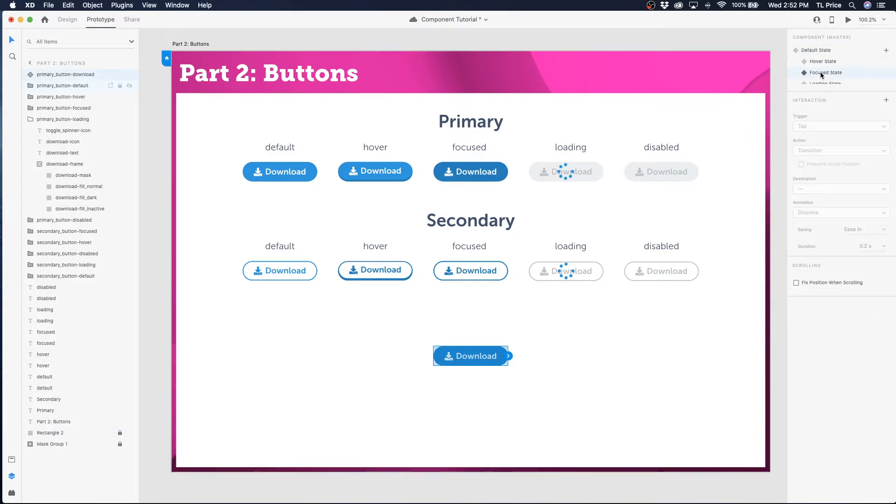
{"action": "left_click", "coordinate": [886, 100]}
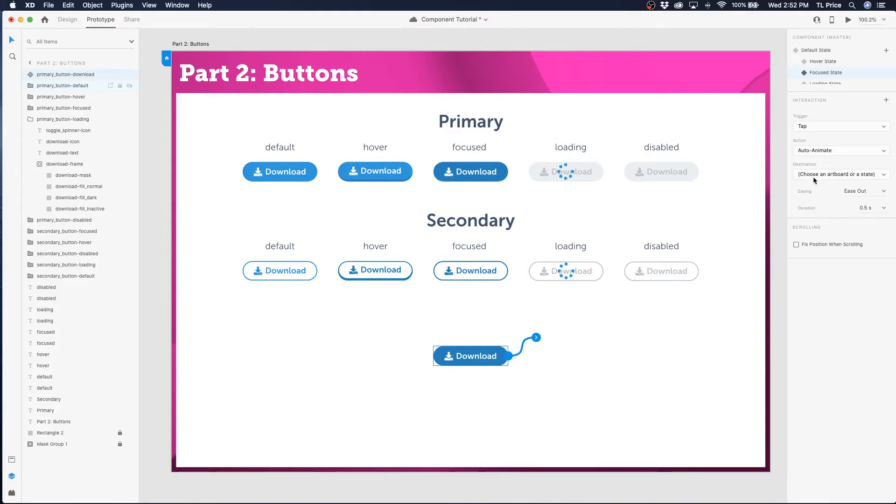
{"action": "left_click", "coordinate": [809, 126]}
{"action": "left_click", "coordinate": [809, 126]}
{"action": "left_click", "coordinate": [810, 149]}
{"action": "left_click", "coordinate": [810, 149]}
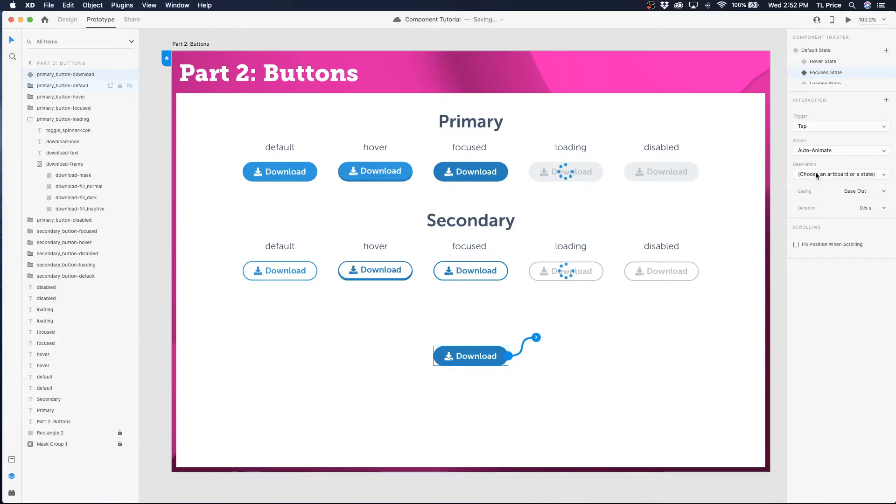
{"action": "left_click", "coordinate": [817, 175]}
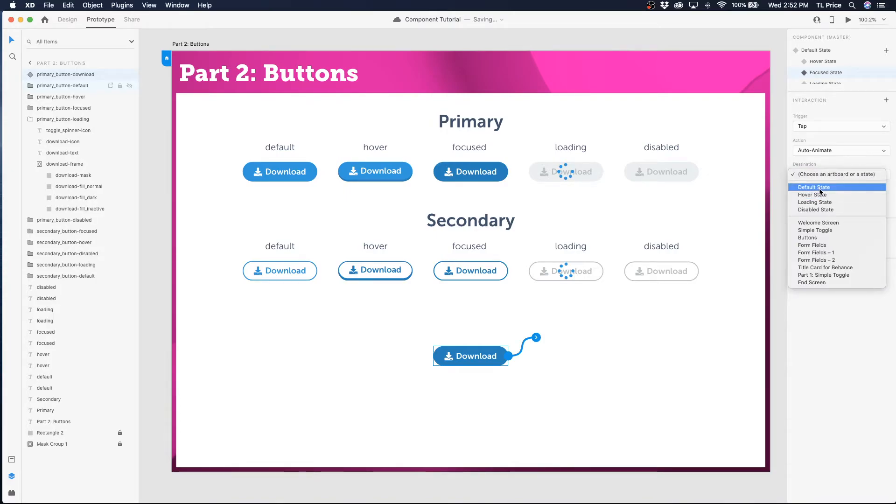
{"action": "left_click", "coordinate": [819, 188]}
{"action": "left_click", "coordinate": [609, 380]}
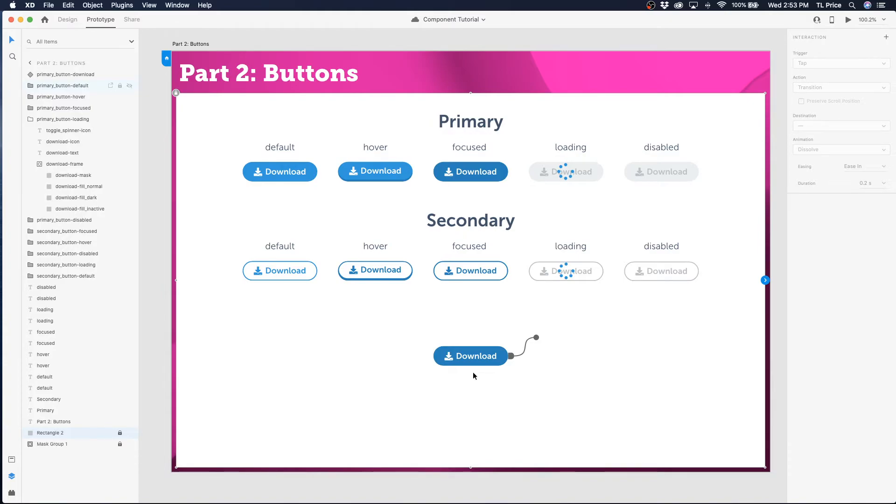
Step: Preview the prototype from the Focused State, test toggling the Download button with repeated taps, and close the preview
{"action": "left_click", "coordinate": [474, 357]}
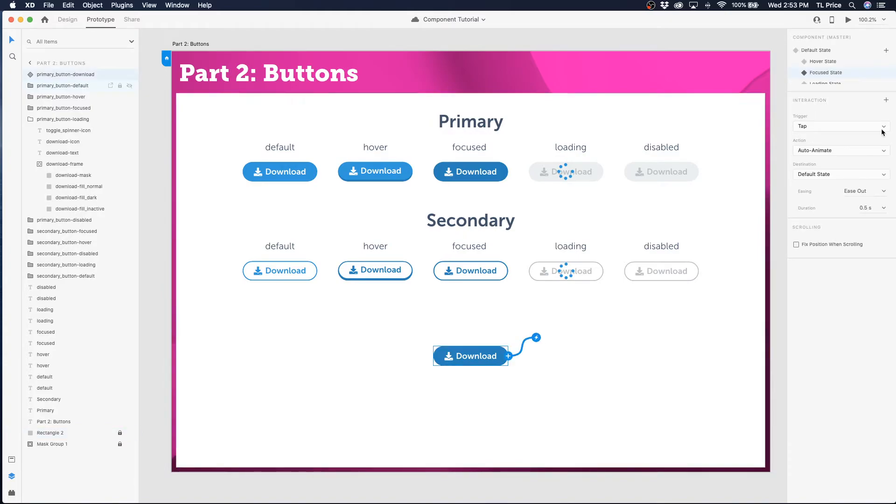
{"action": "left_click", "coordinate": [848, 20]}
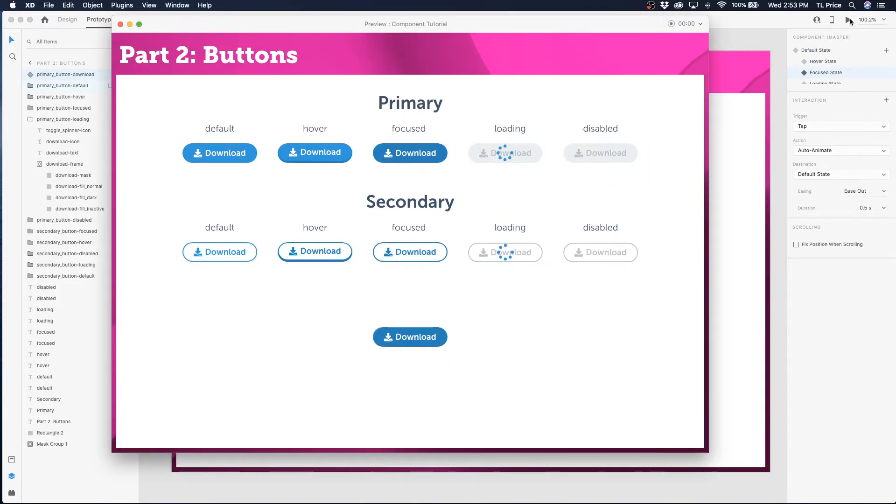
{"action": "left_click", "coordinate": [399, 348]}
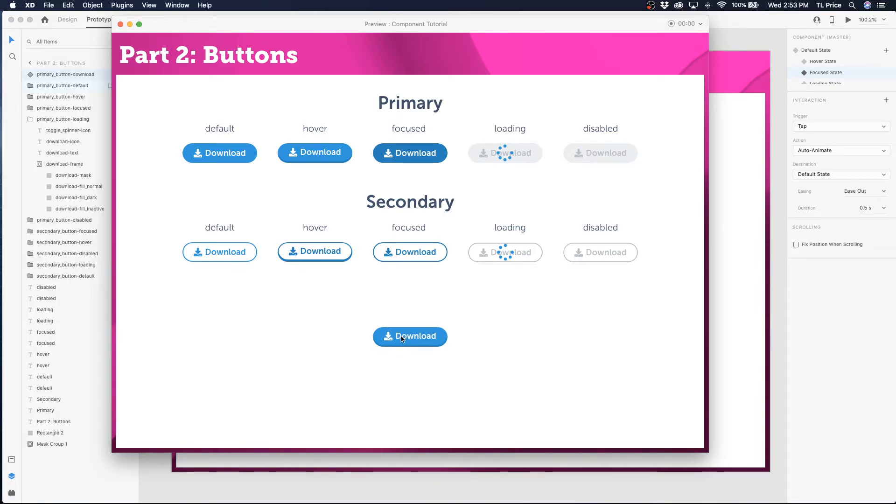
{"action": "left_click", "coordinate": [401, 338]}
{"action": "left_click", "coordinate": [401, 338]}
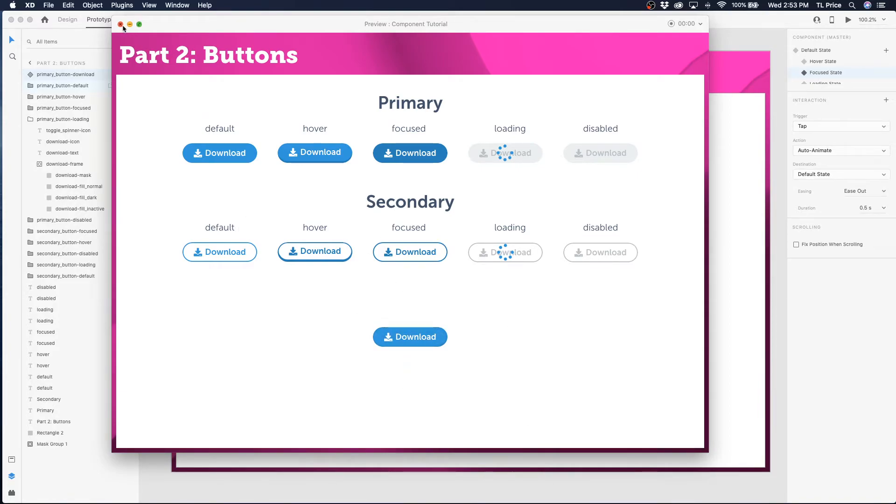
{"action": "left_click", "coordinate": [121, 24]}
{"action": "left_click", "coordinate": [516, 387]}
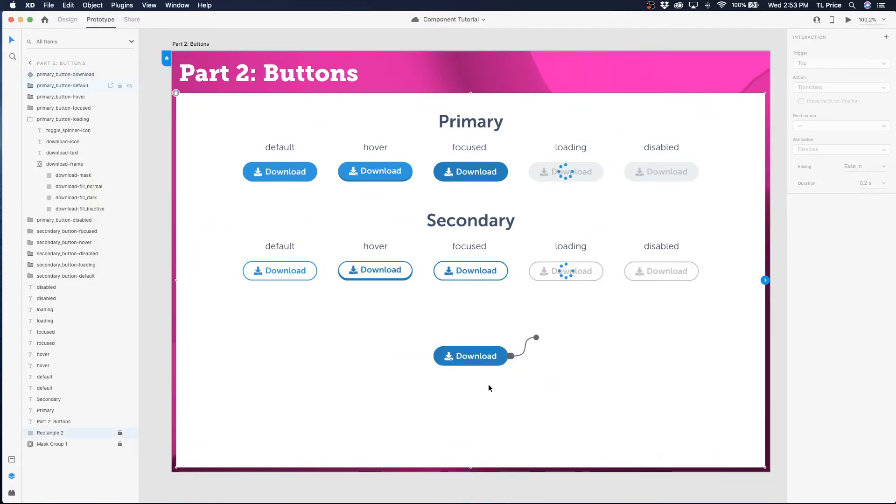
Step: Redirect the Focused State's Tap interaction on the new Download button to the Hover State, test it in the preview, and close the preview
{"action": "left_click", "coordinate": [473, 365]}
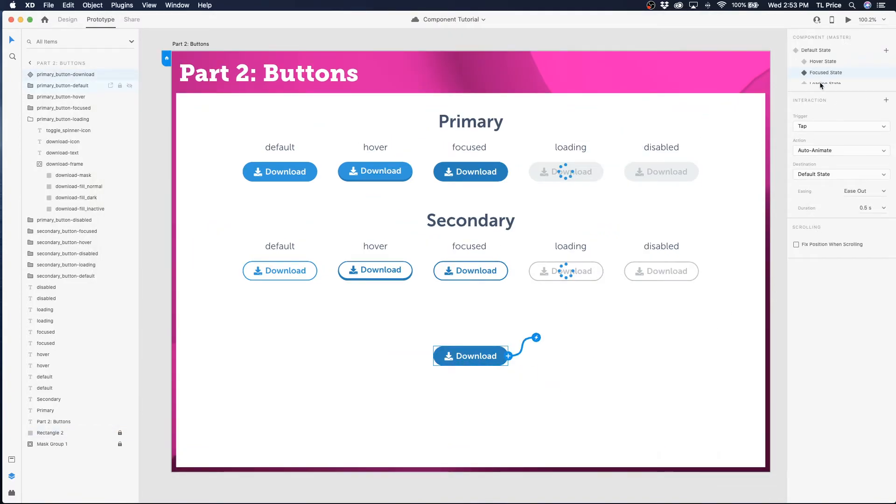
{"action": "left_click", "coordinate": [810, 151]}
{"action": "left_click", "coordinate": [828, 114]}
{"action": "left_click", "coordinate": [812, 154]}
{"action": "left_click", "coordinate": [813, 179]}
{"action": "left_click", "coordinate": [813, 179]}
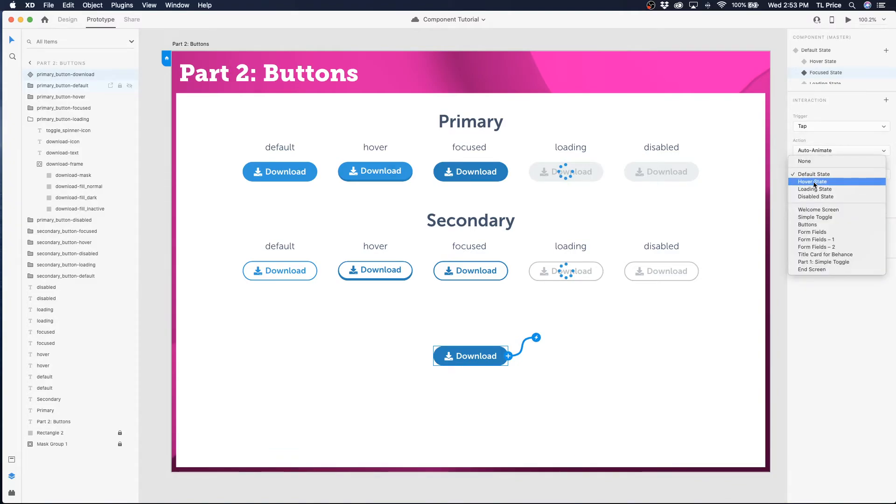
{"action": "left_click", "coordinate": [815, 184]}
{"action": "left_click", "coordinate": [519, 395]}
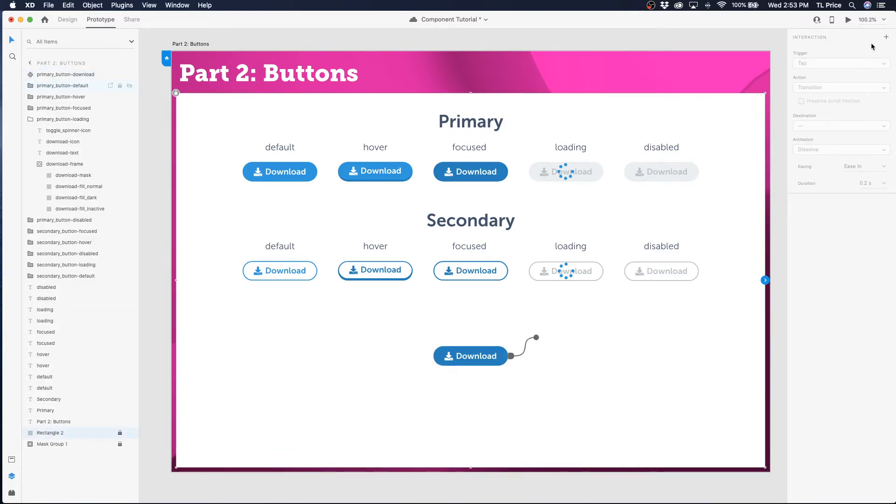
{"action": "left_click", "coordinate": [847, 22]}
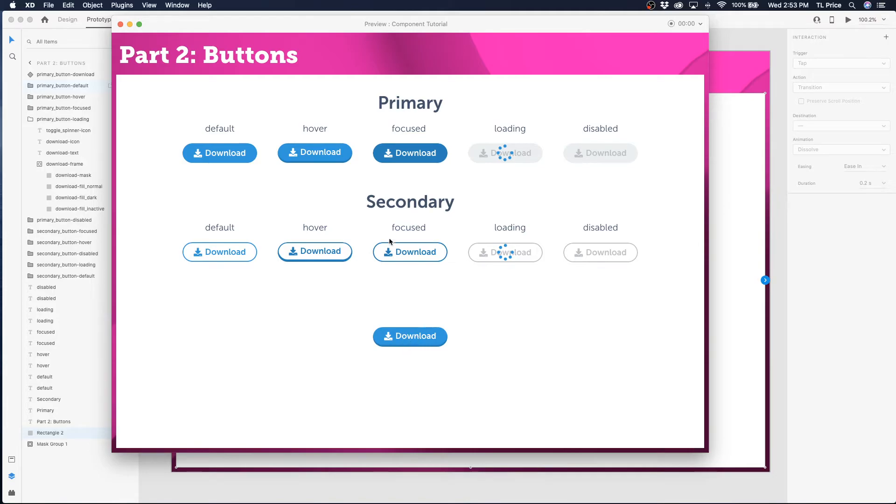
{"action": "left_click", "coordinate": [120, 24]}
Step: Change the destination of the Focused State's Tap interaction to the Loading State and save the document
{"action": "left_click", "coordinate": [475, 356]}
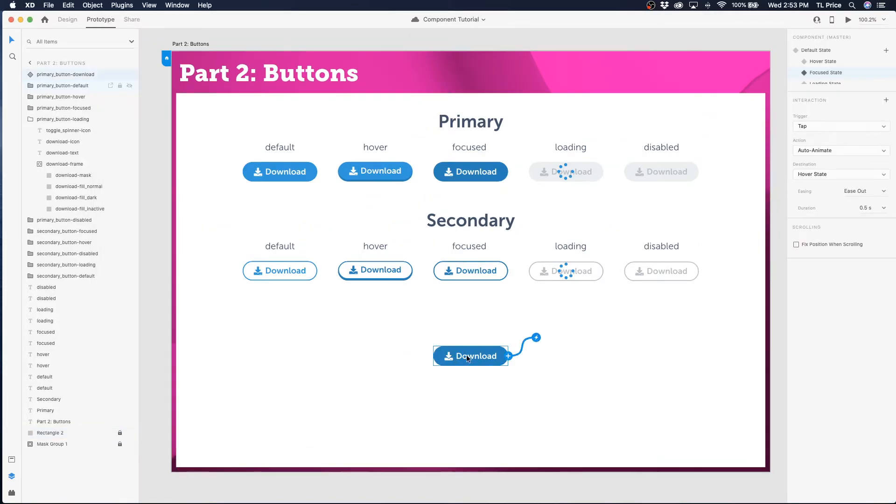
{"action": "left_click", "coordinate": [836, 173]}
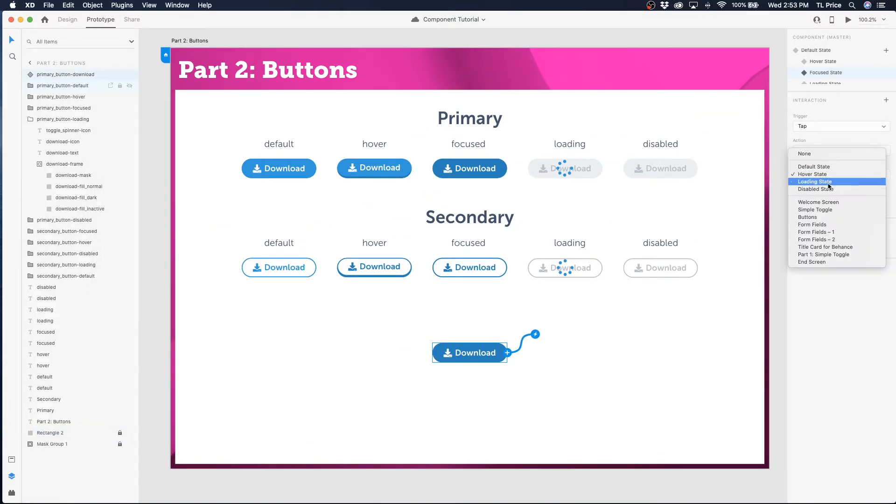
{"action": "left_click", "coordinate": [584, 374]}
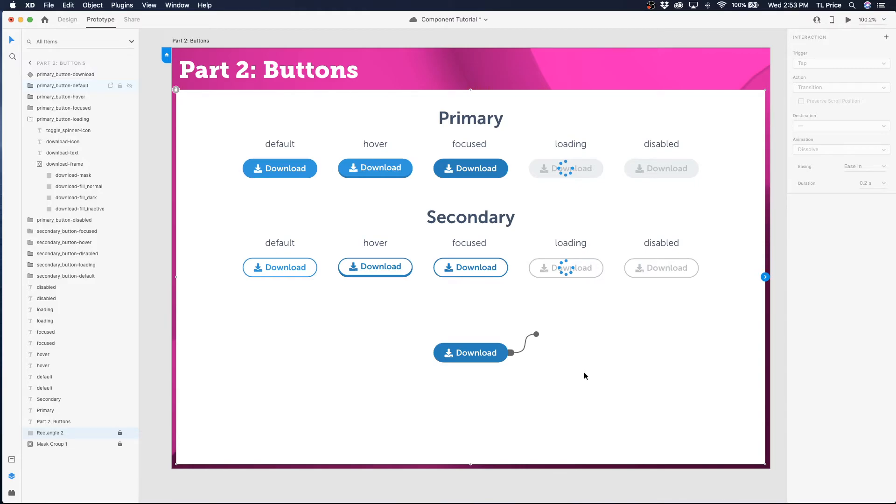
{"action": "key", "text": "super+s"}
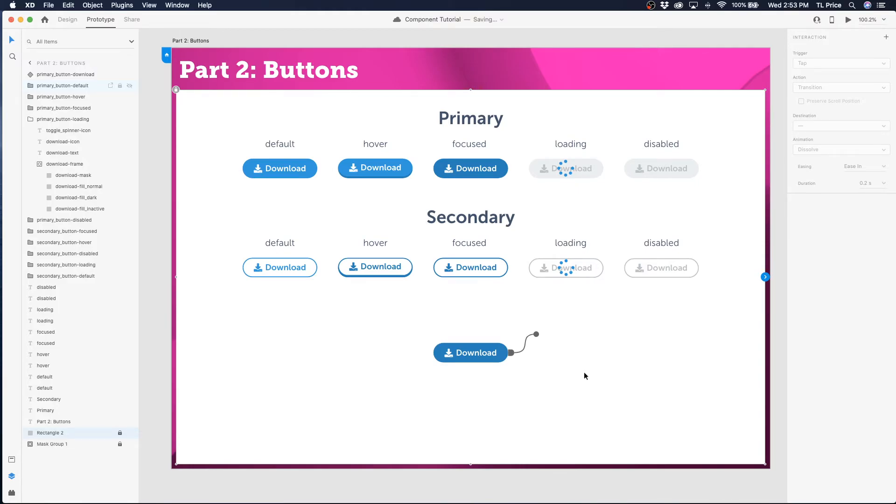